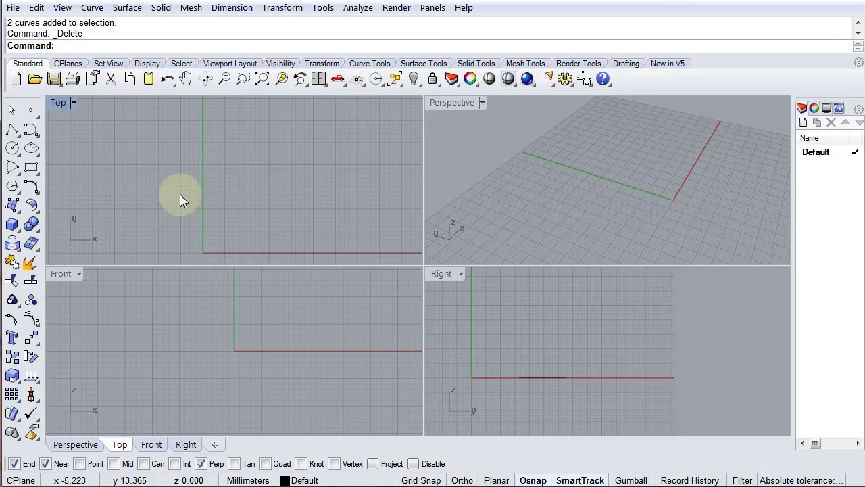
- Delete the leftover rectangular curve to the left of the origin in the Top view
right_drag(276, 220, 272, 163)
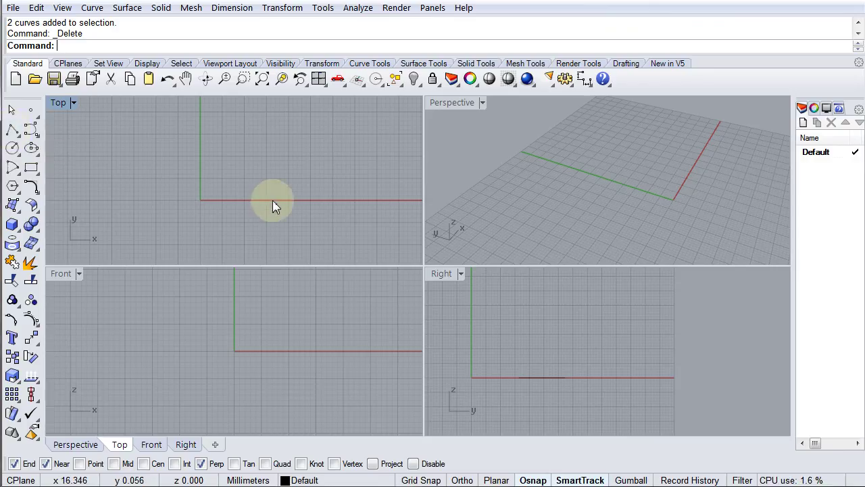
scroll(276, 207, down, 5)
right_drag(249, 209, 183, 224)
click(70, 181)
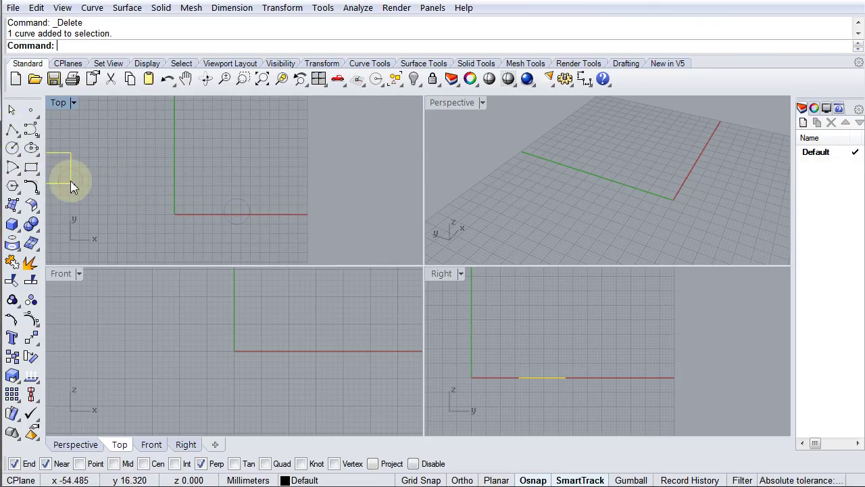
key(Delete)
right_drag(198, 172, 286, 170)
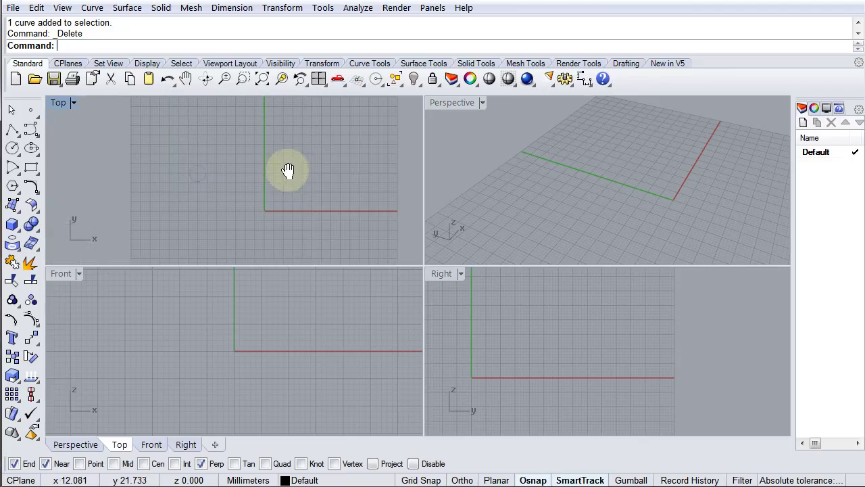
- Maximize the Top view and draw a straight polyline about 119 mm long from the origin (0) along the positive x-axis
double_click(61, 102)
right_drag(463, 279, 345, 241)
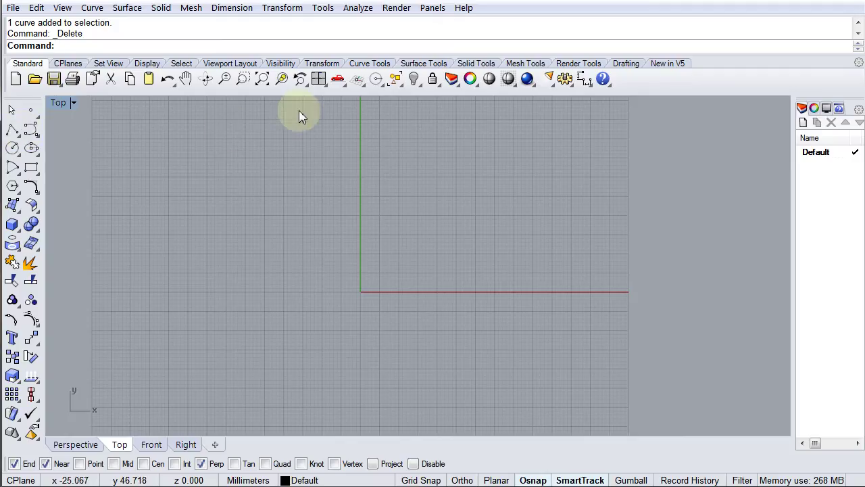
click(12, 130)
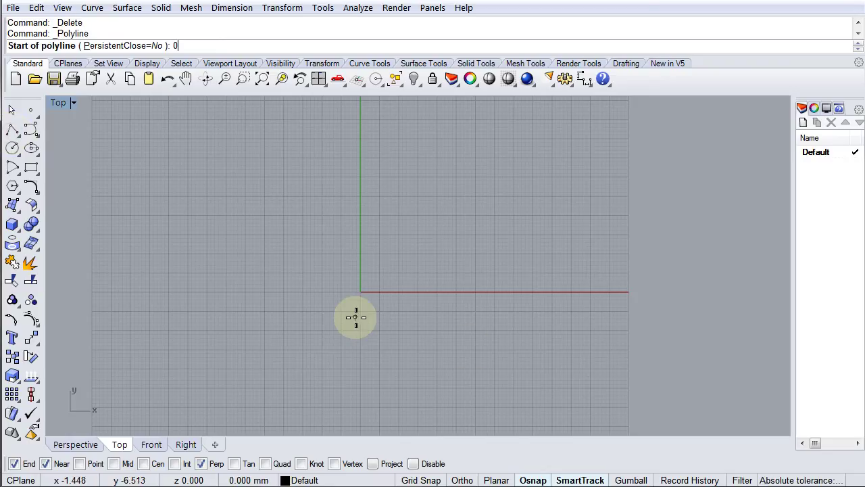
text(0)
key(Return)
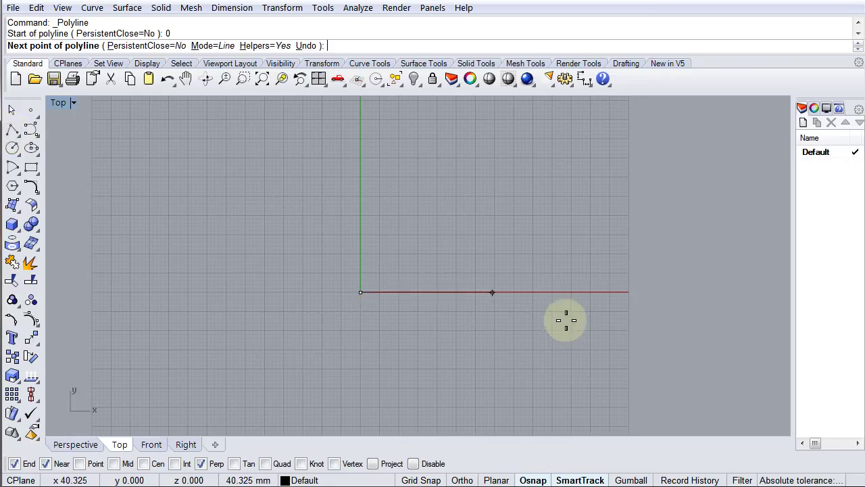
scroll(666, 290, down, 8)
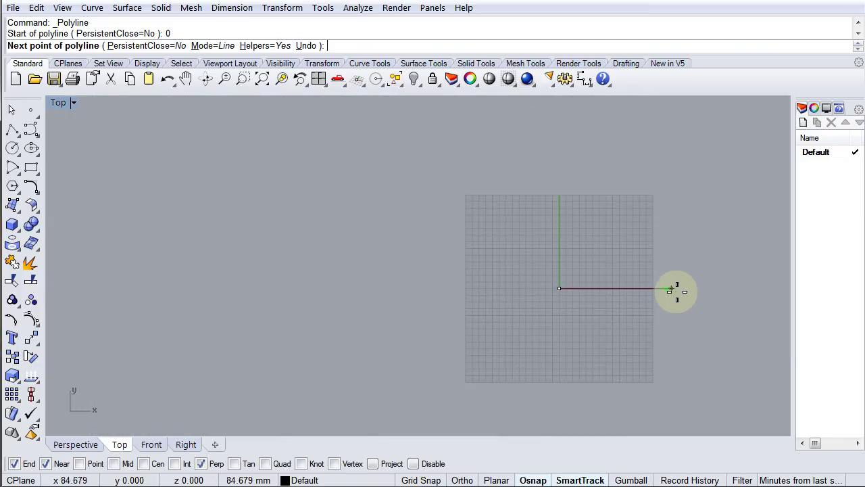
click(720, 288)
key(Return)
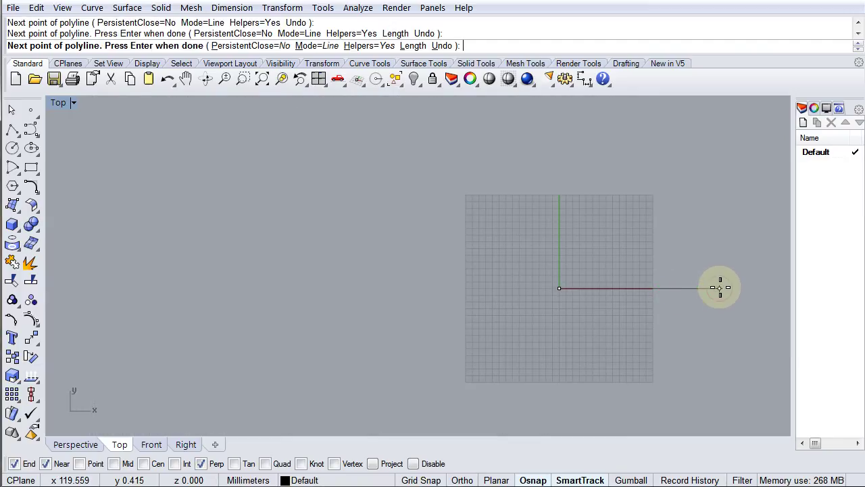
- Move the line about 52 mm along the x-axis in the negative direction so it spans both sides of the origin
click(719, 288)
drag(715, 288, 647, 293)
scroll(548, 291, up, 5)
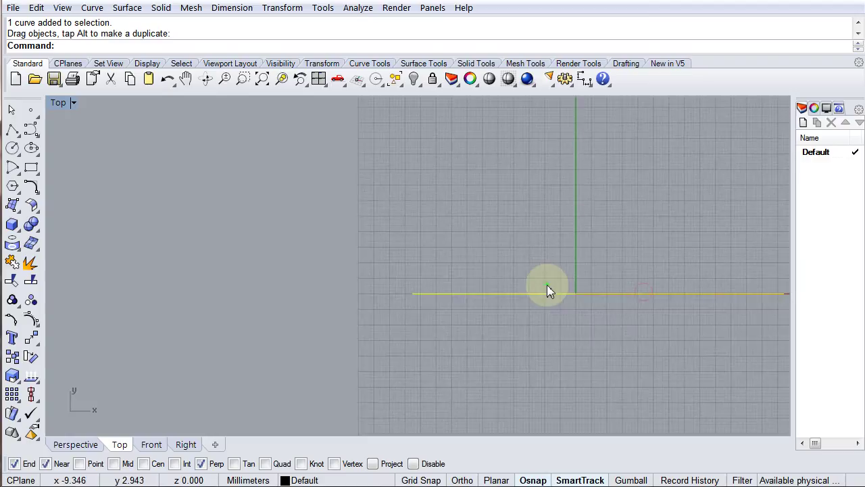
right_drag(622, 291, 432, 299)
click(351, 347)
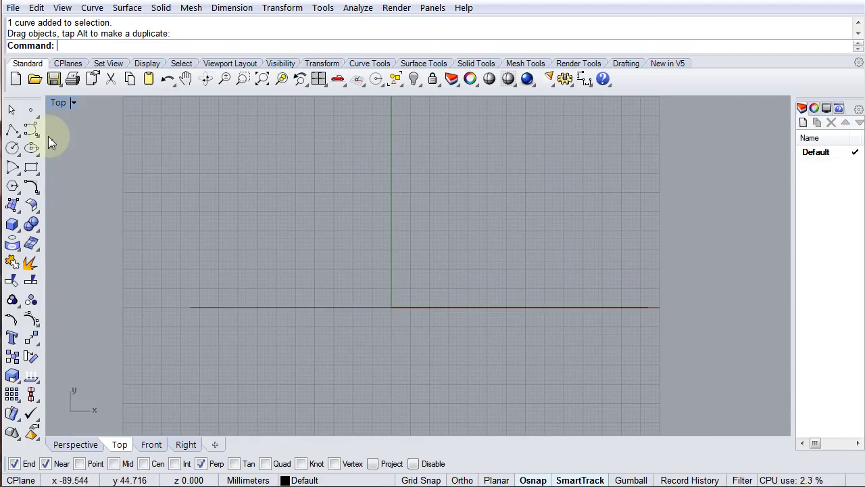
- Draw a degree 3 control-point curve with five points, arching from the line's left end to a point above its right end
click(31, 128)
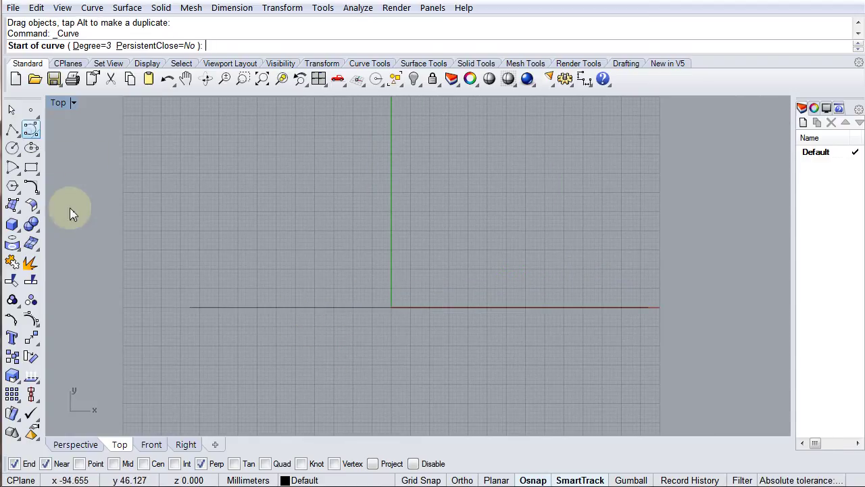
click(189, 308)
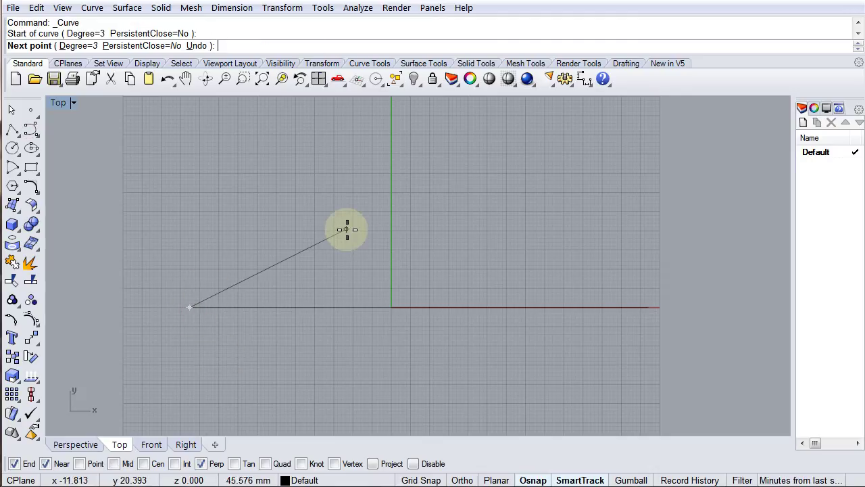
click(347, 230)
click(457, 217)
click(620, 238)
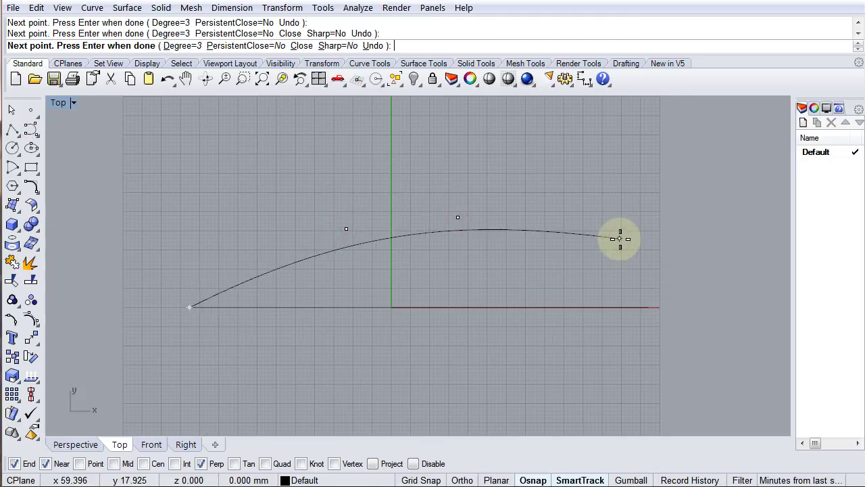
click(620, 239)
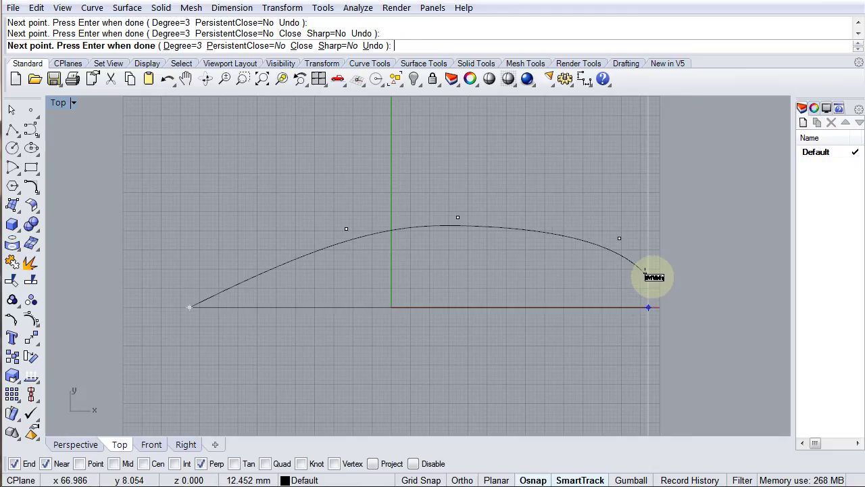
click(649, 266)
key(Return)
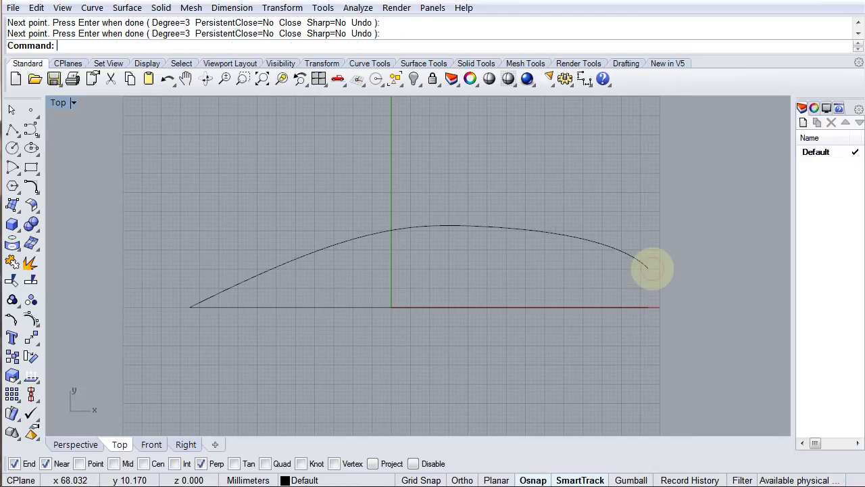
- Turn on the arched curve's control points and shift its three interior points to reshape the arch, lowering the rightmost of them slightly
click(634, 263)
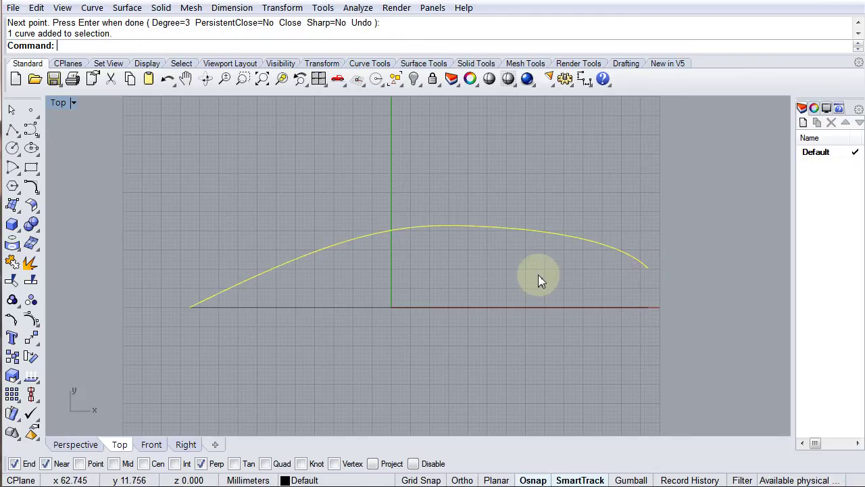
click(31, 319)
click(338, 235)
drag(336, 235, 257, 226)
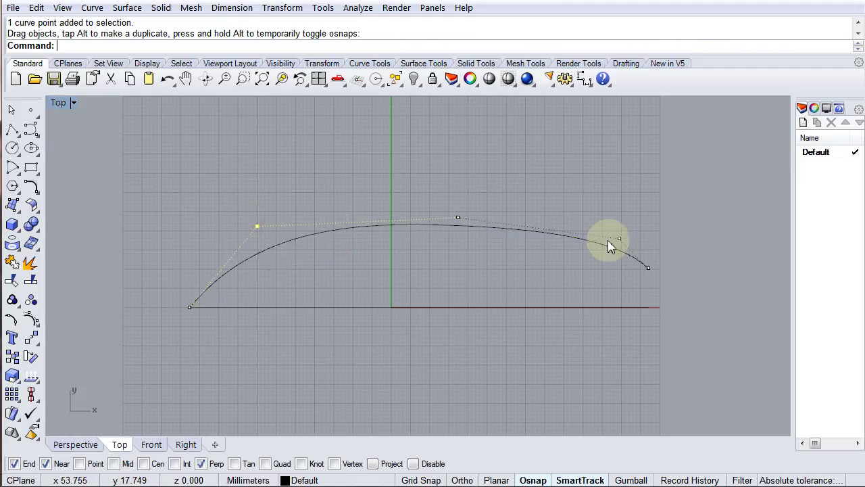
click(618, 238)
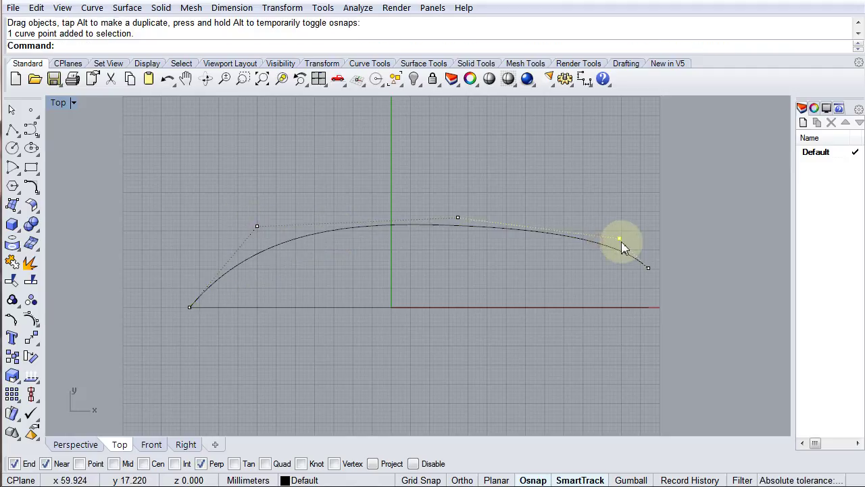
drag(619, 239, 558, 234)
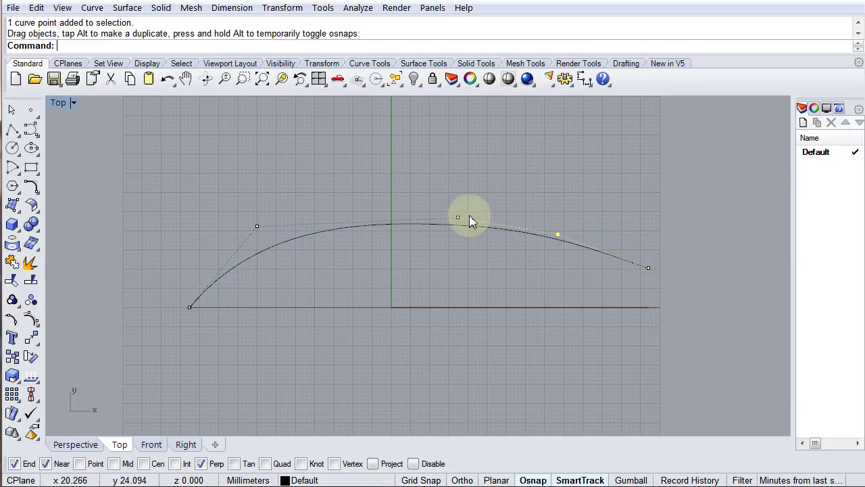
drag(460, 221, 407, 225)
click(558, 234)
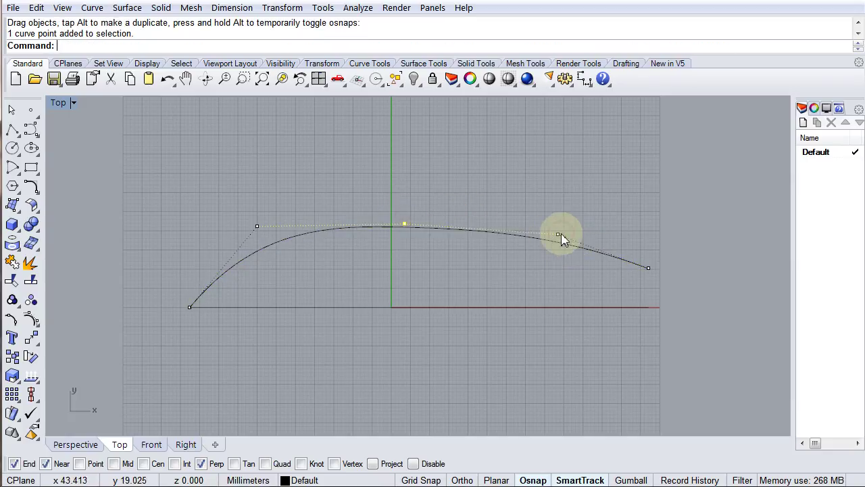
drag(559, 234, 555, 243)
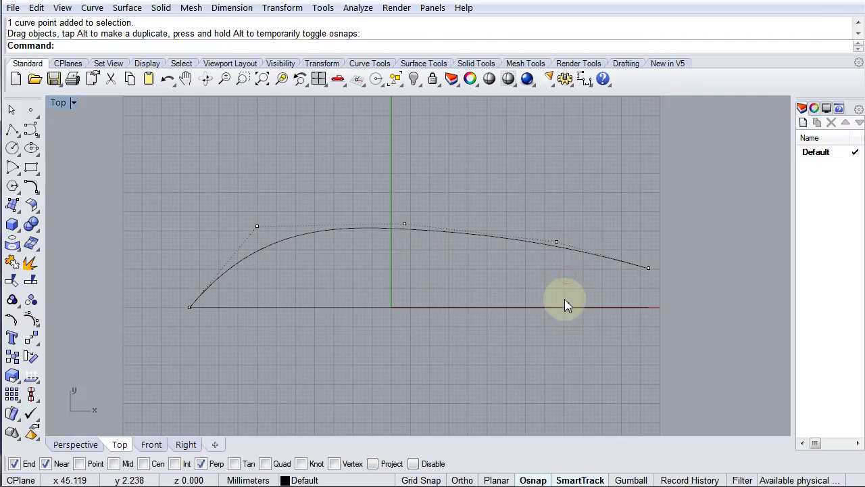
- Fine-tune the curve's middle and left interior control points to smooth its crown, and turn the control points off
click(402, 224)
drag(402, 226, 425, 209)
click(258, 225)
drag(257, 225, 269, 230)
drag(426, 210, 426, 221)
click(502, 205)
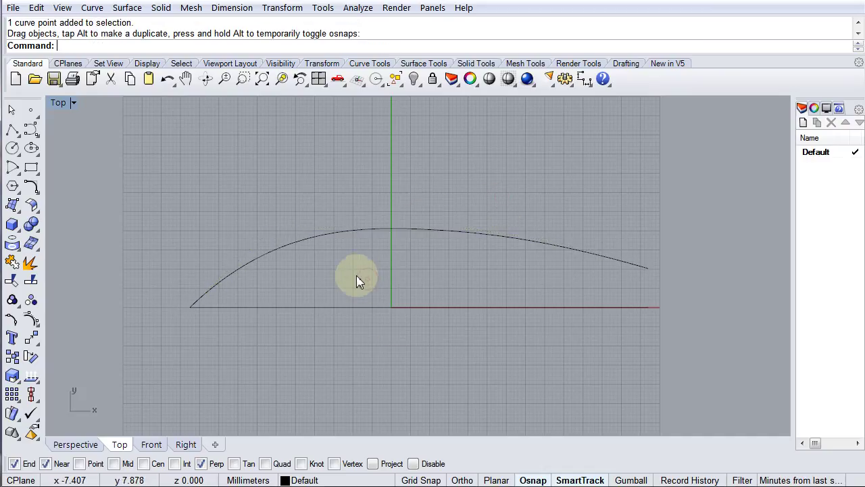
- Restore the four-view layout and extrude the arched curve straight up about 26 mm as an open surface
click(304, 241)
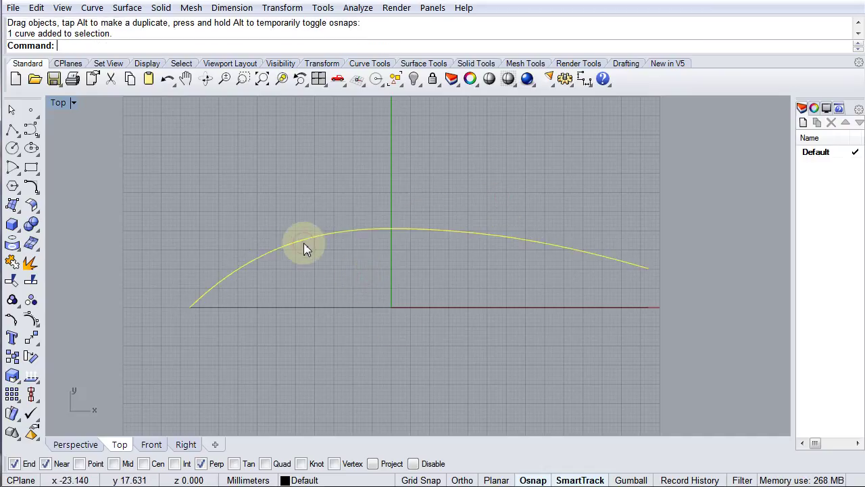
double_click(68, 107)
right_drag(690, 198, 573, 225)
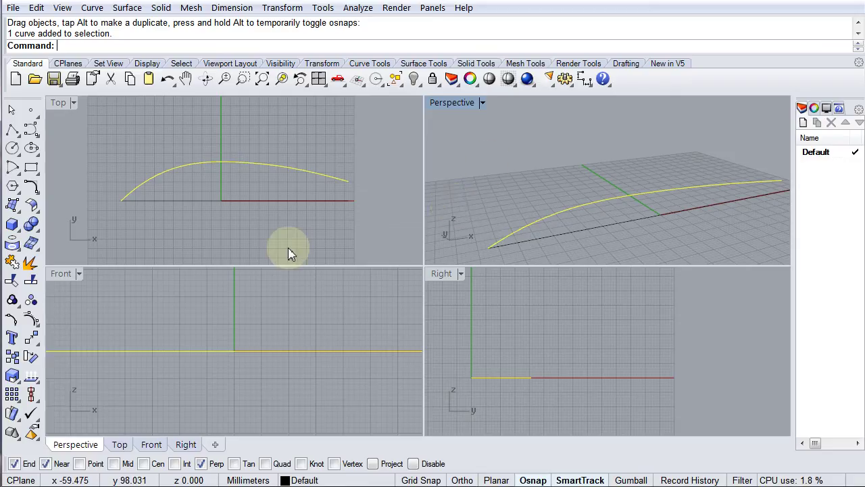
click(16, 208)
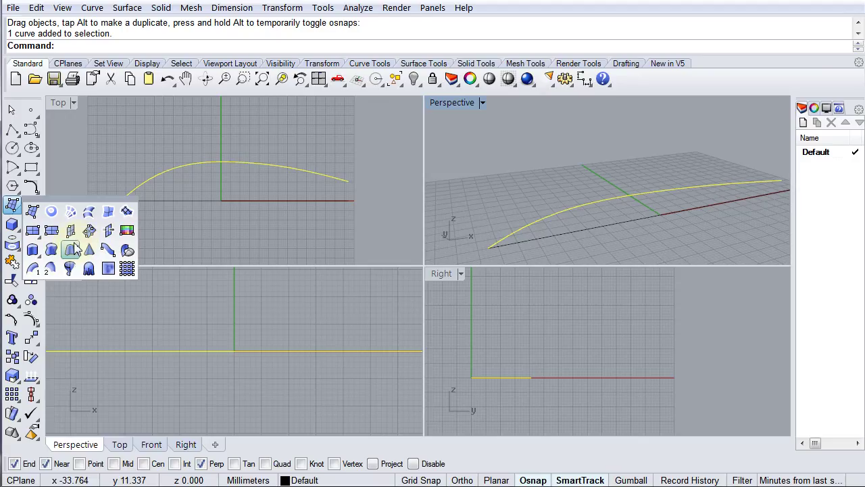
click(32, 251)
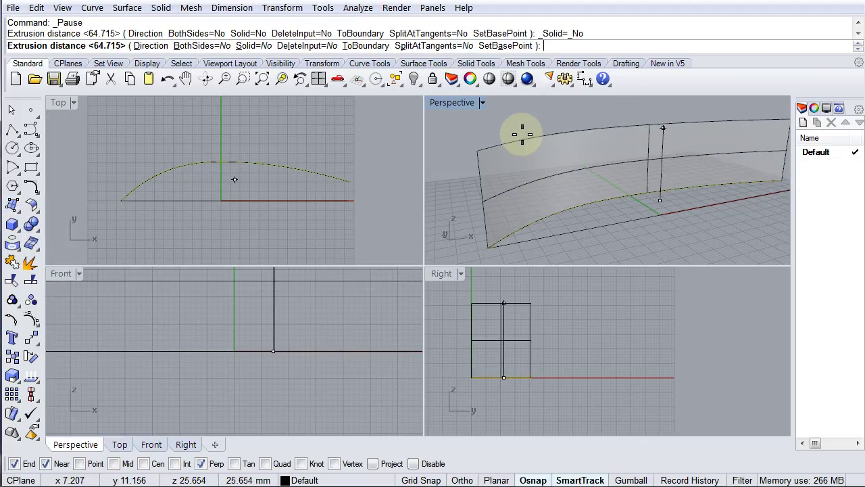
click(522, 134)
- Explode the extruded wall into an ordinary surface and select that surface
right_drag(611, 175, 571, 187)
click(571, 187)
click(568, 250)
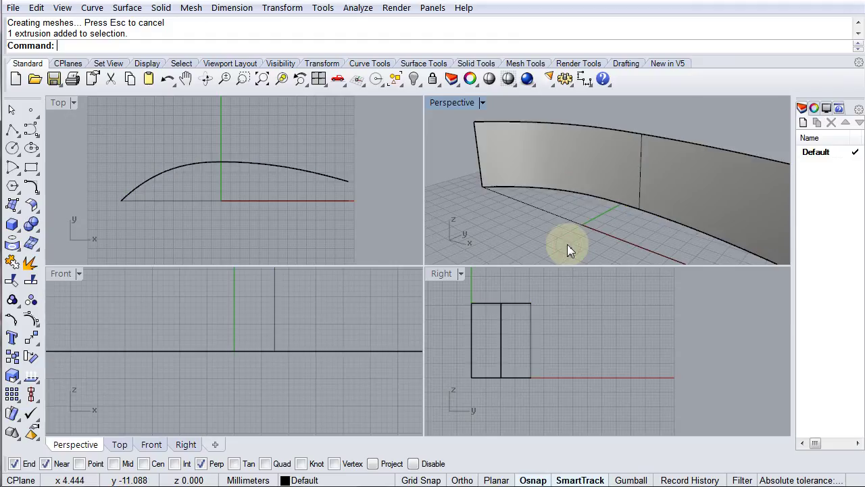
right_drag(568, 247, 575, 187)
click(617, 158)
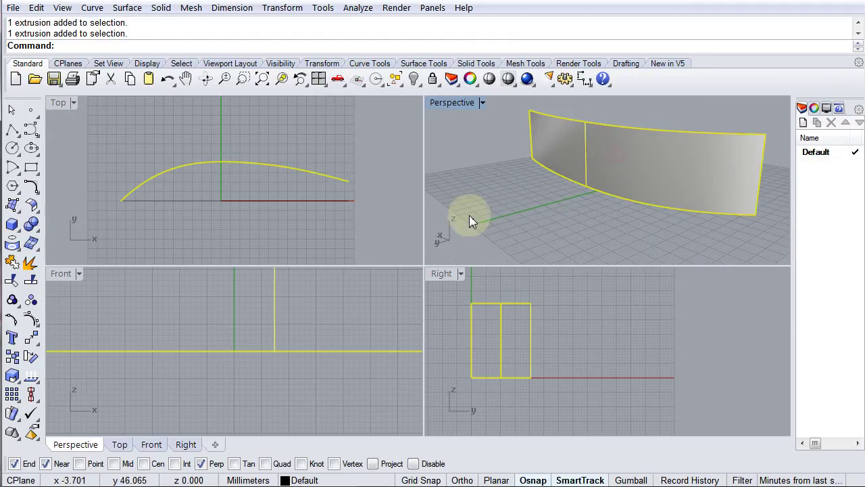
click(30, 264)
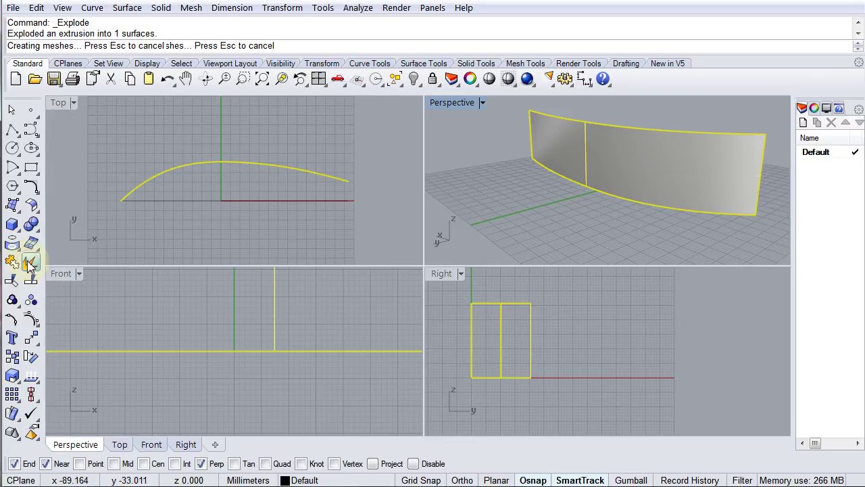
click(586, 242)
click(622, 168)
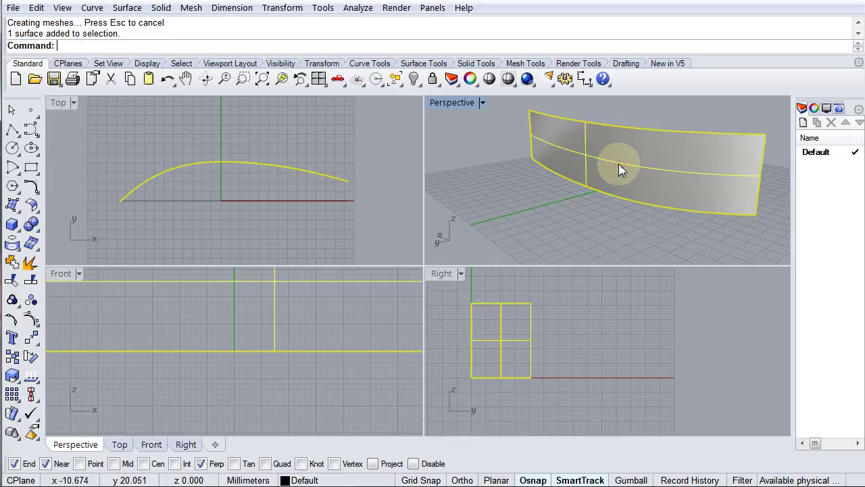
- Rebuild the curved surface with 5 U and 4 V points at degree 3 in both directions, deleting the input
right_drag(639, 192, 597, 189)
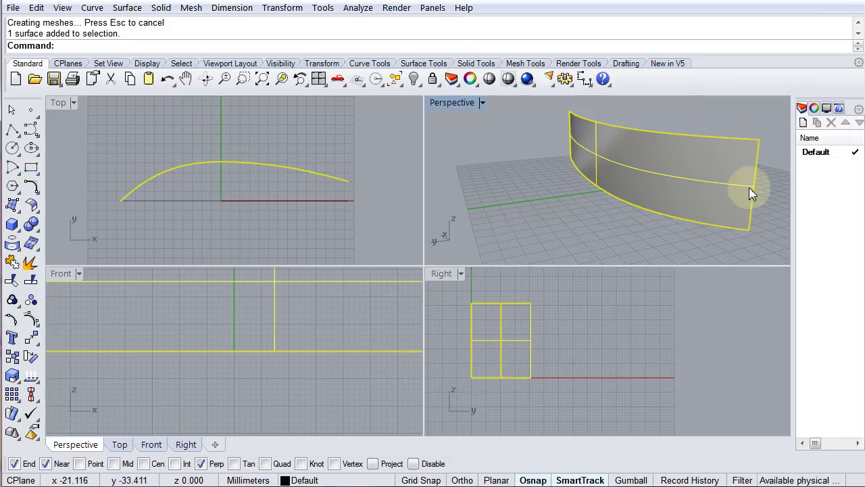
right_drag(725, 189, 653, 196)
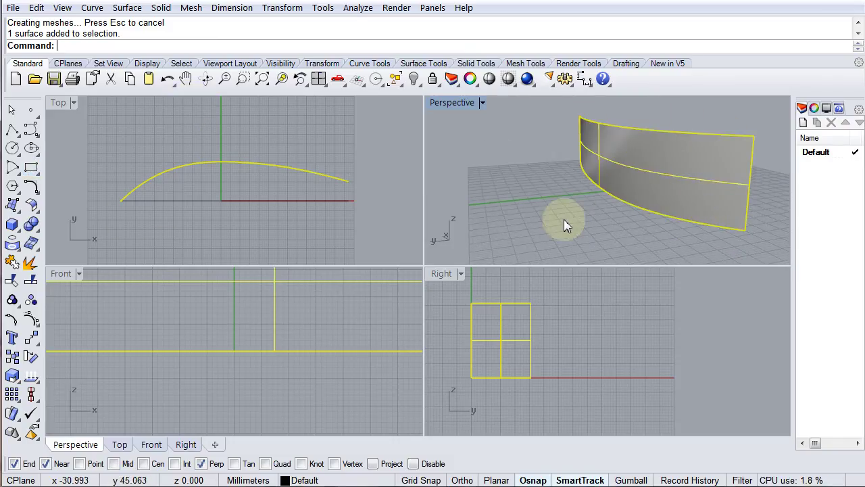
click(567, 190)
click(615, 157)
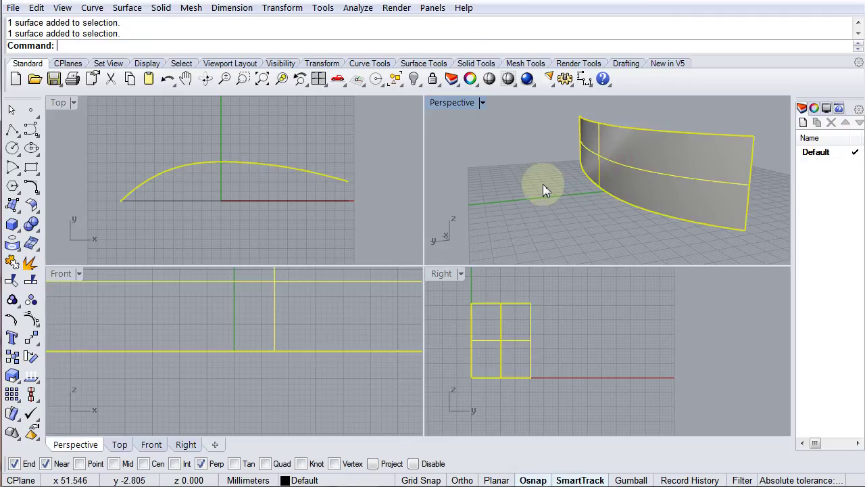
click(424, 63)
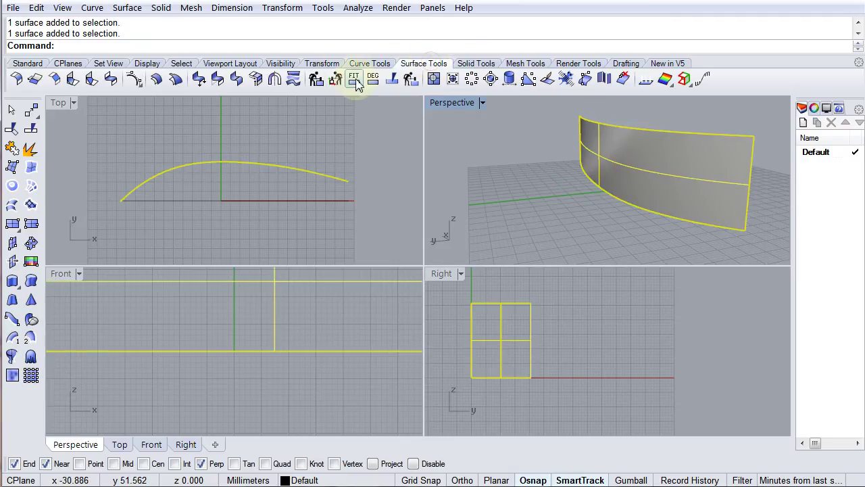
click(321, 82)
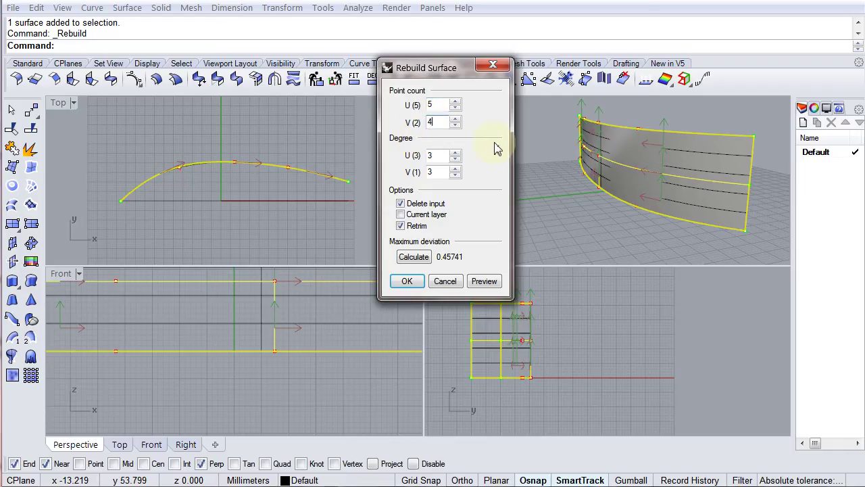
click(415, 286)
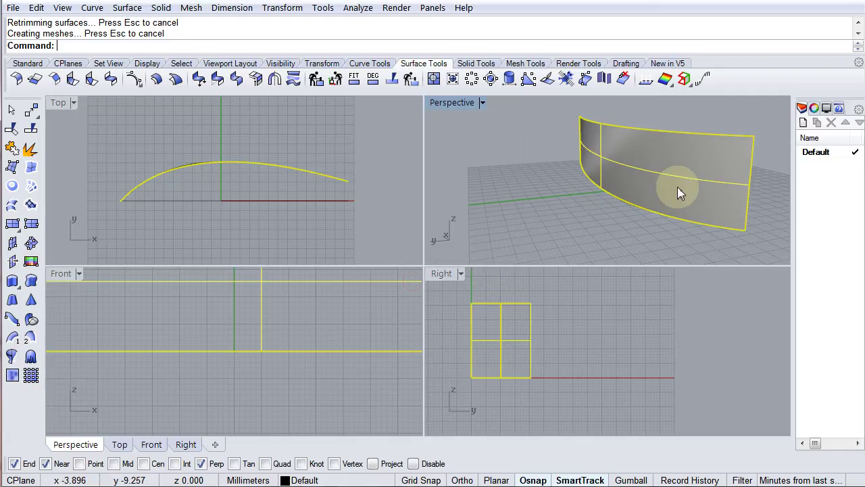
- Turn on the rebuilt surface's control points
right_drag(680, 187, 699, 196)
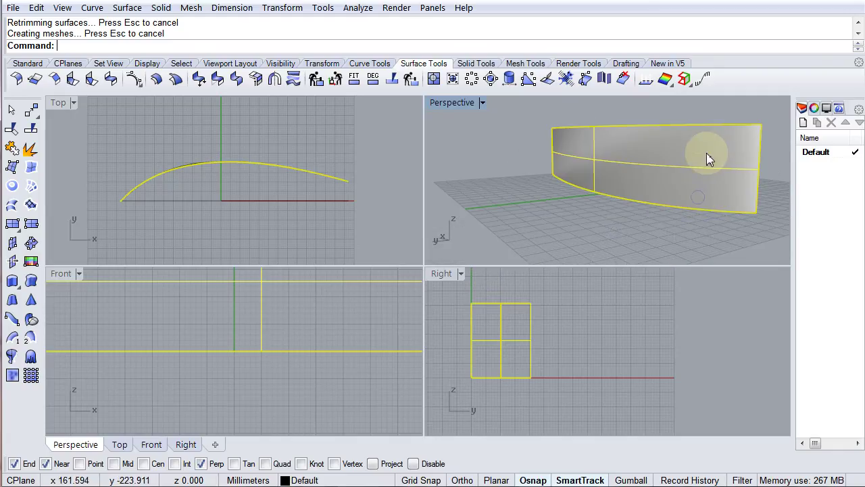
click(26, 63)
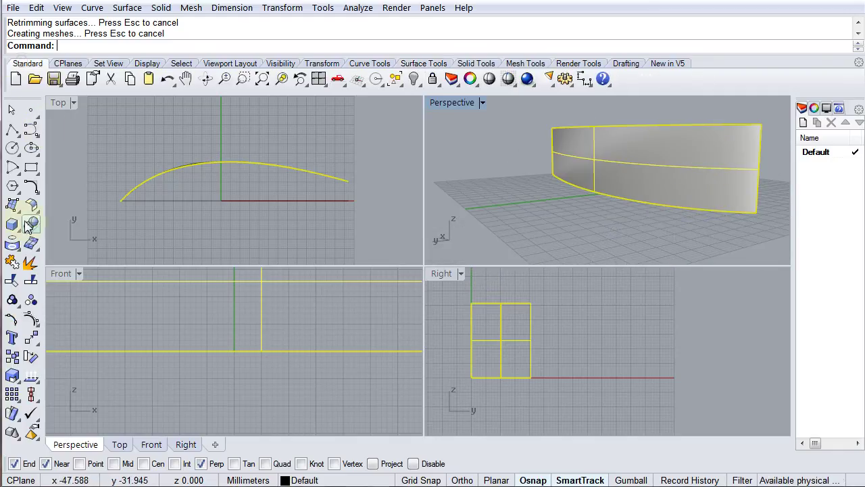
click(29, 323)
right_drag(525, 209, 596, 201)
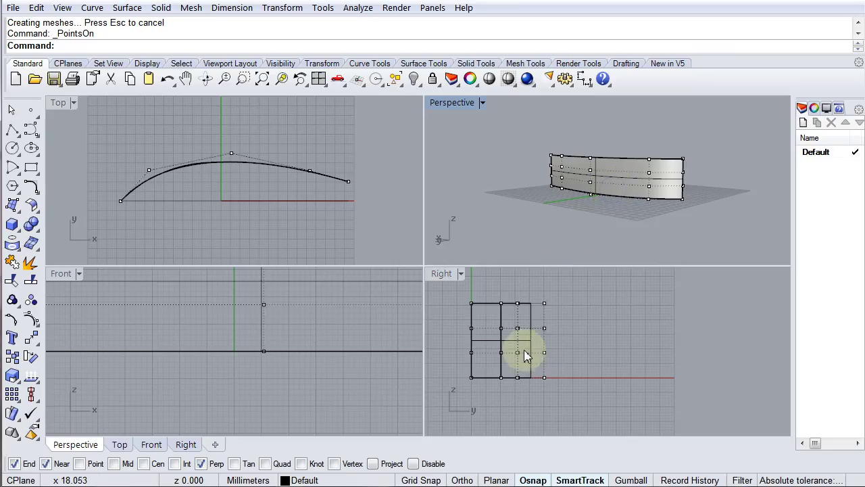
- Try pulling one upper-middle control point far outward in the Right view to bulge the surface, and undo it
drag(545, 328, 660, 317)
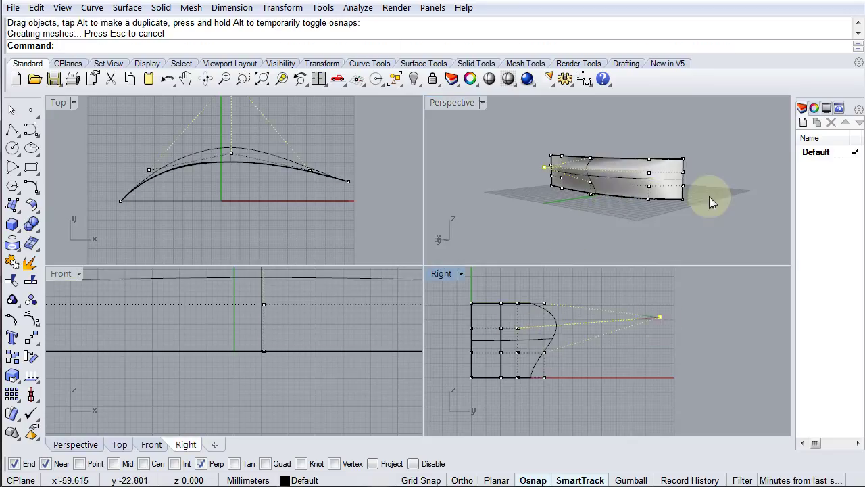
right_drag(710, 193, 473, 114)
key(ctrl+z)
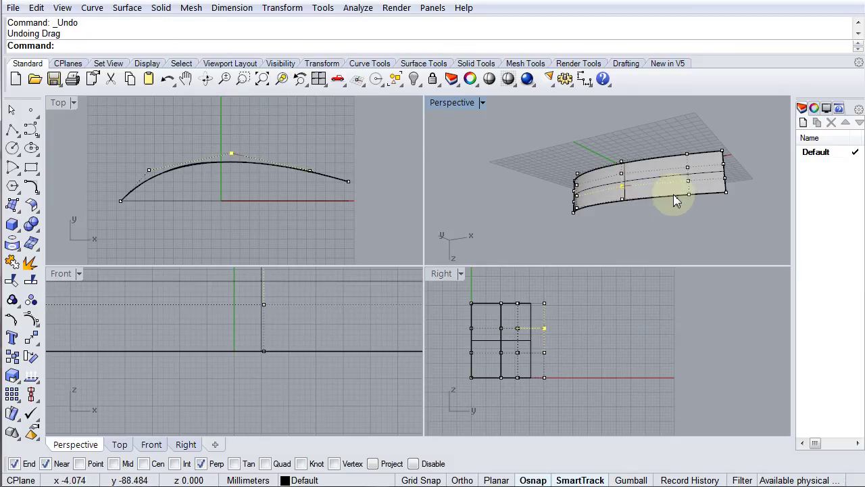
- Rotate the four control points at the surface's +X end about 27° around their lowest point in the Right view, leaning their tops toward -Y
right_drag(680, 193, 740, 189)
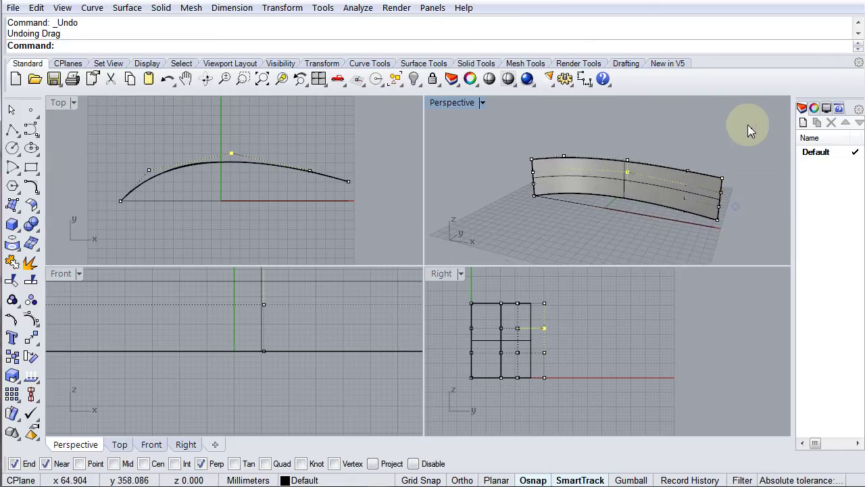
click(748, 125)
drag(728, 130, 709, 258)
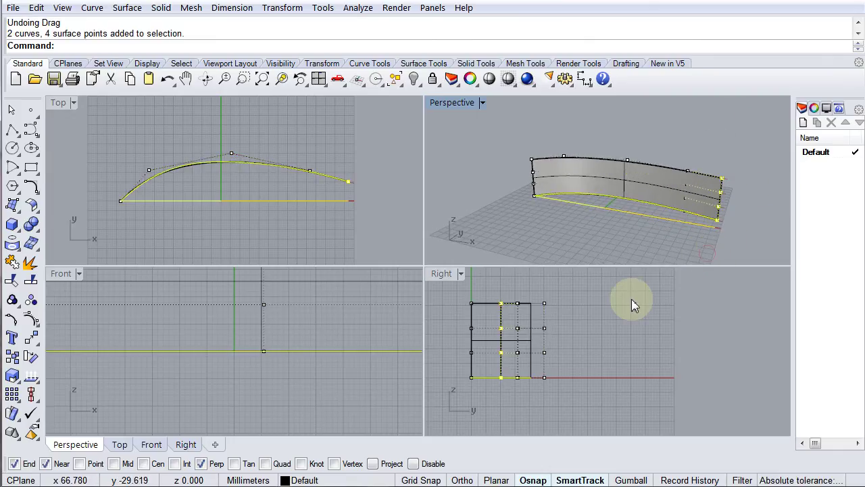
ctrl+click(320, 356)
ctrl+click(320, 356)
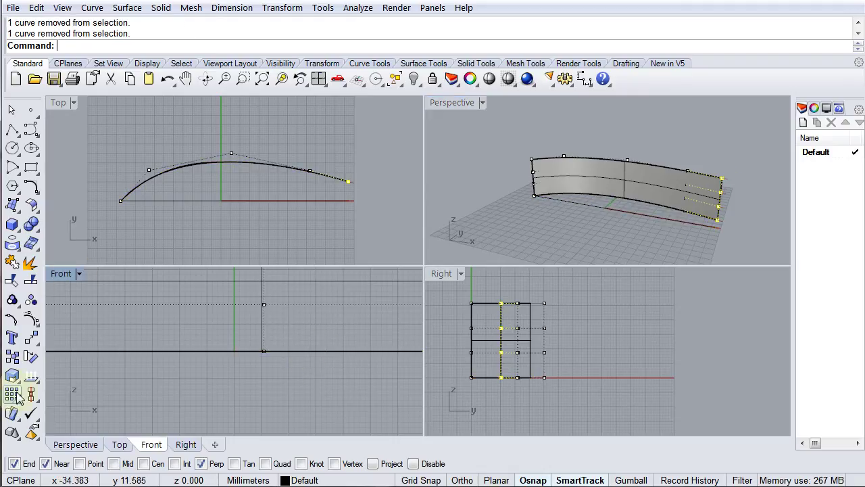
click(31, 358)
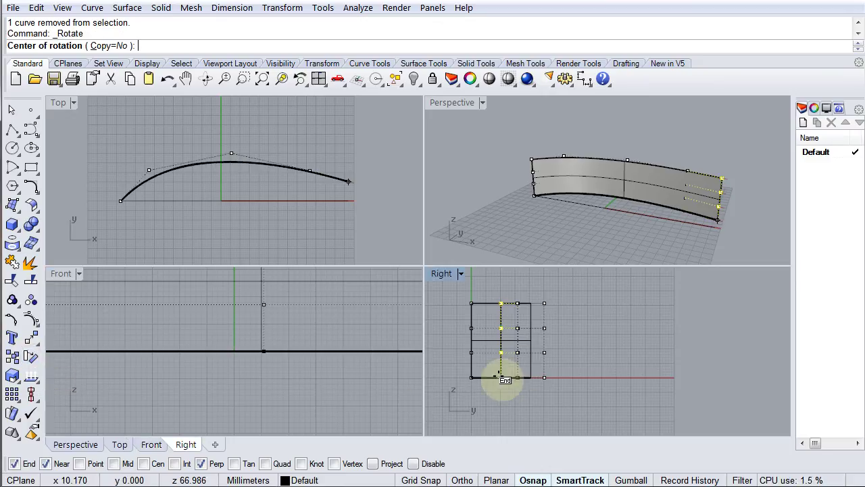
click(501, 376)
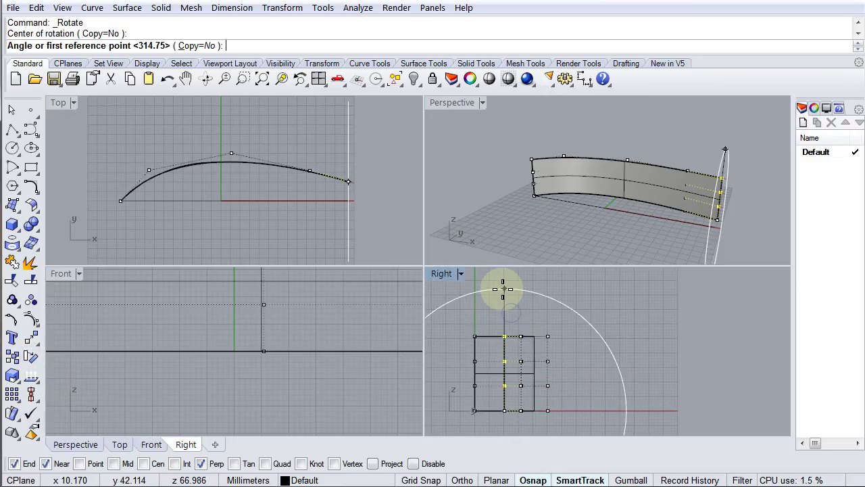
click(503, 288)
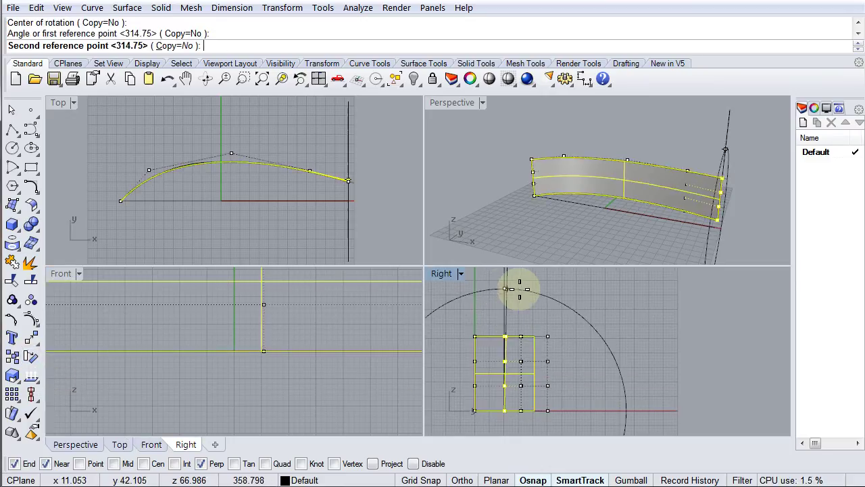
click(448, 302)
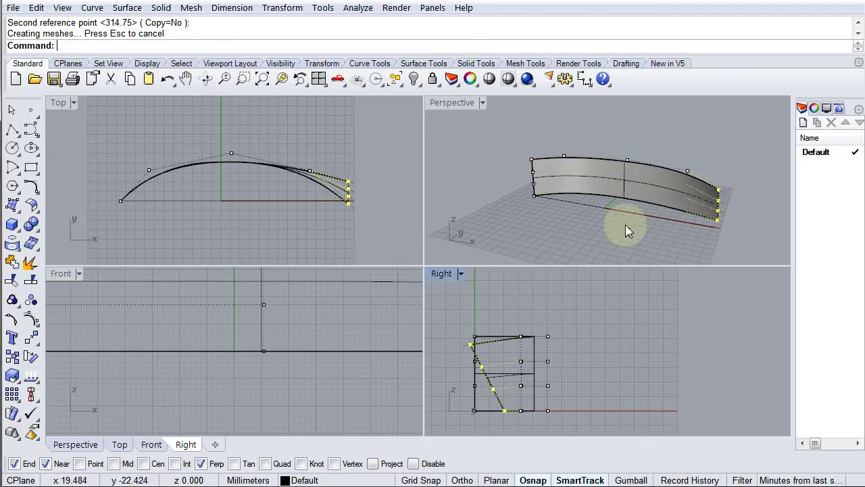
- Rotate the four control points at the -X end around their lowest point in the Right view, leaning their tops toward +Y
right_drag(628, 226, 564, 182)
drag(524, 143, 542, 210)
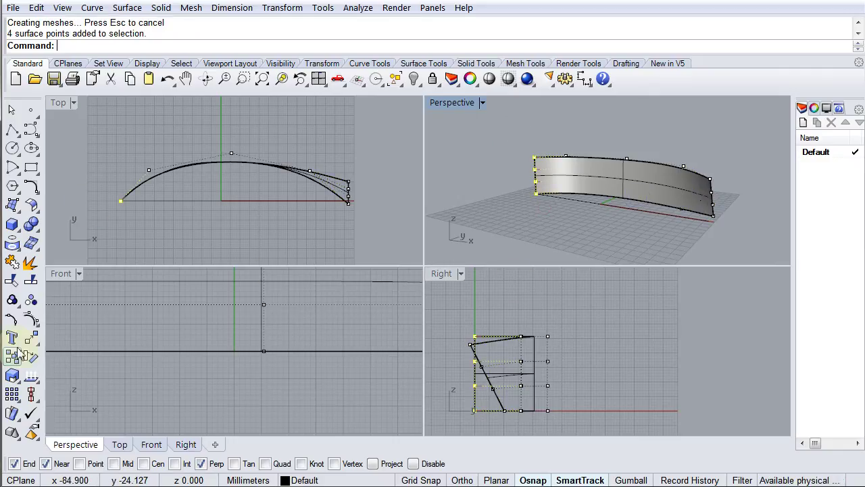
click(28, 363)
scroll(447, 362, down, 6)
right_drag(491, 361, 625, 346)
scroll(605, 369, up, 2)
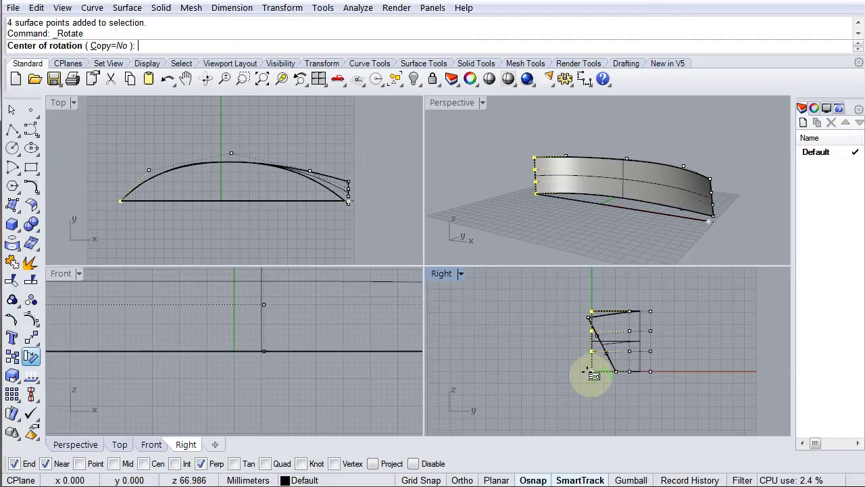
click(592, 371)
right_drag(588, 304, 589, 338)
click(589, 293)
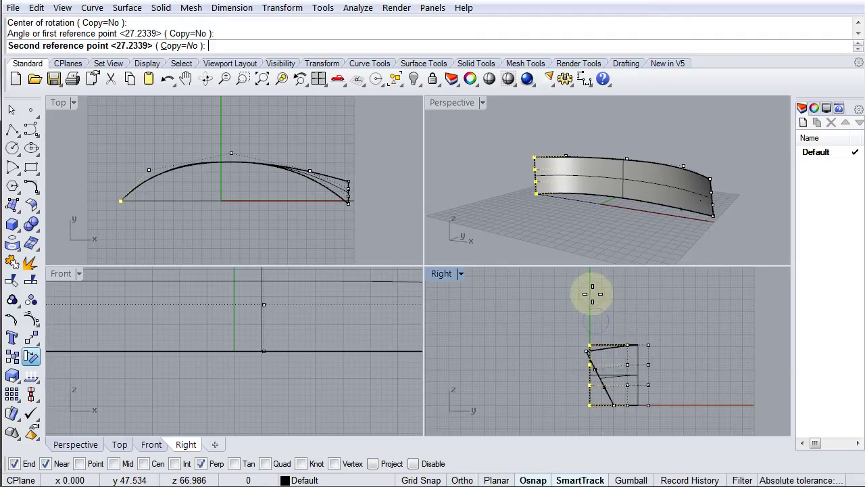
click(626, 289)
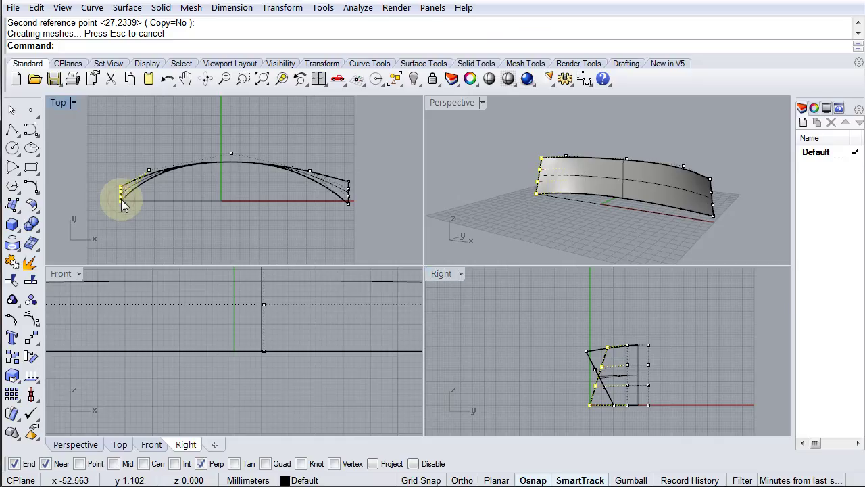
- Move the -X end's four control points toward -Y and further out along -X in the Top view
mouse_move(123, 207)
mouse_down()
mouse_move(121, 218)
mouse_move(129, 216)
mouse_up()
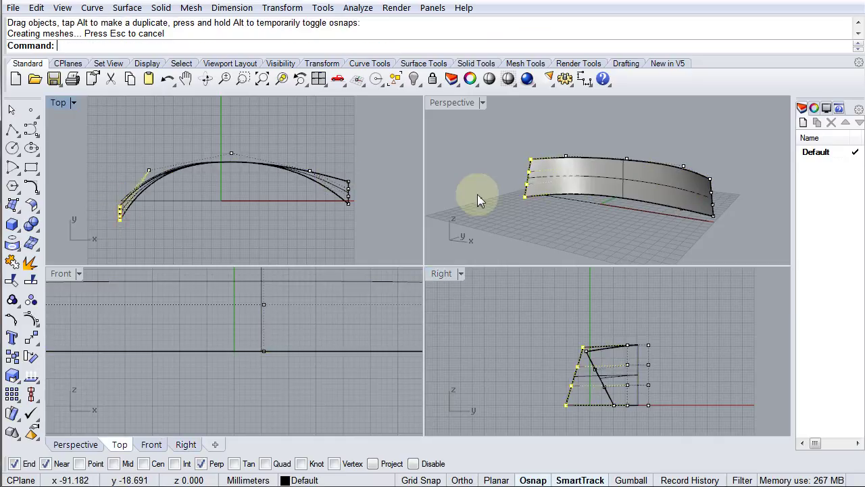
right_drag(507, 236, 726, 257)
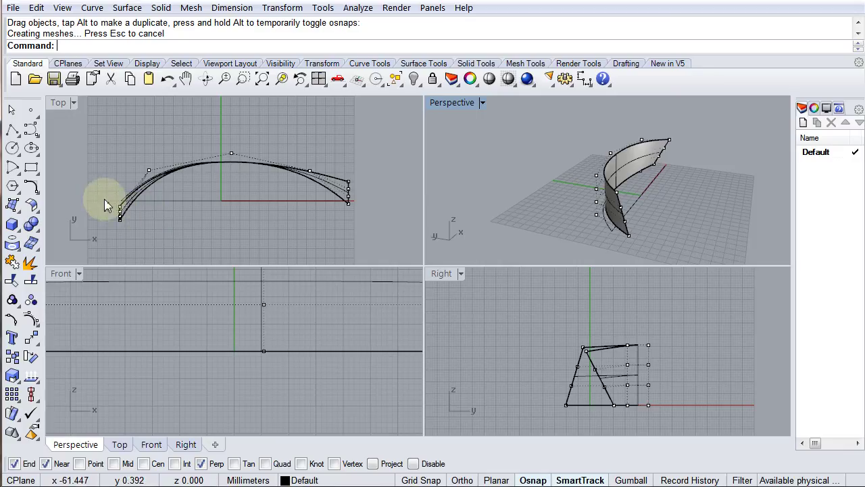
drag(106, 193, 95, 223)
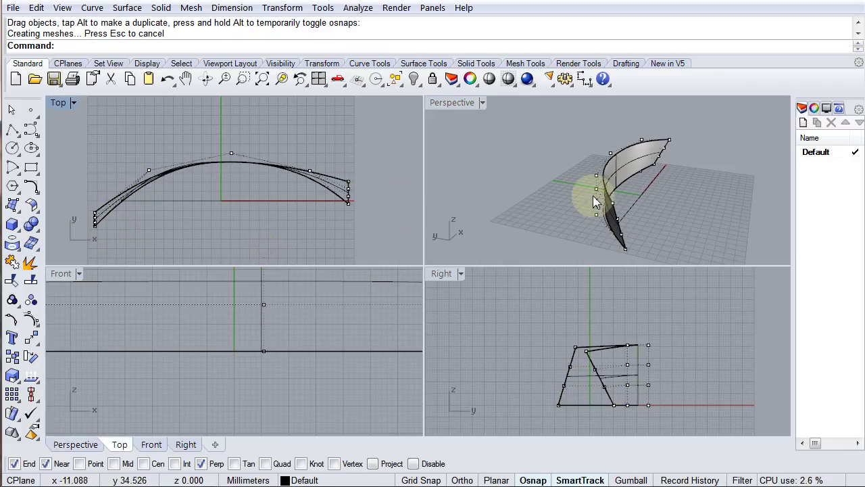
right_drag(660, 195, 605, 195)
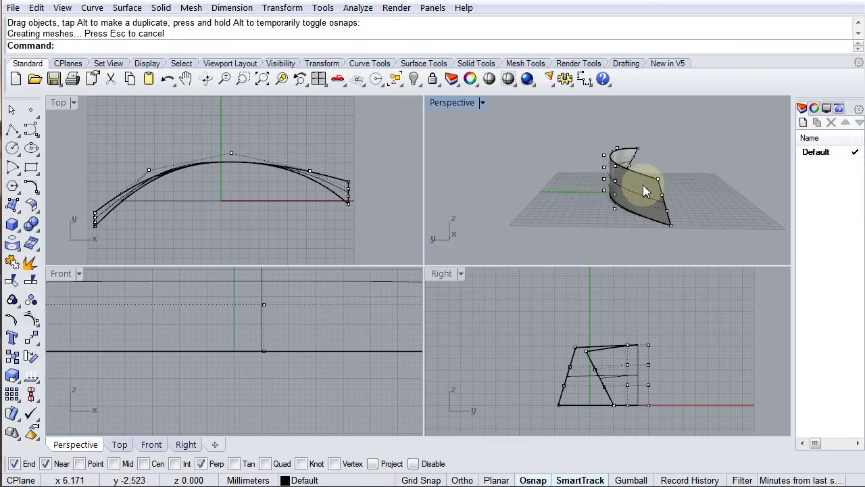
right_drag(659, 196, 701, 179)
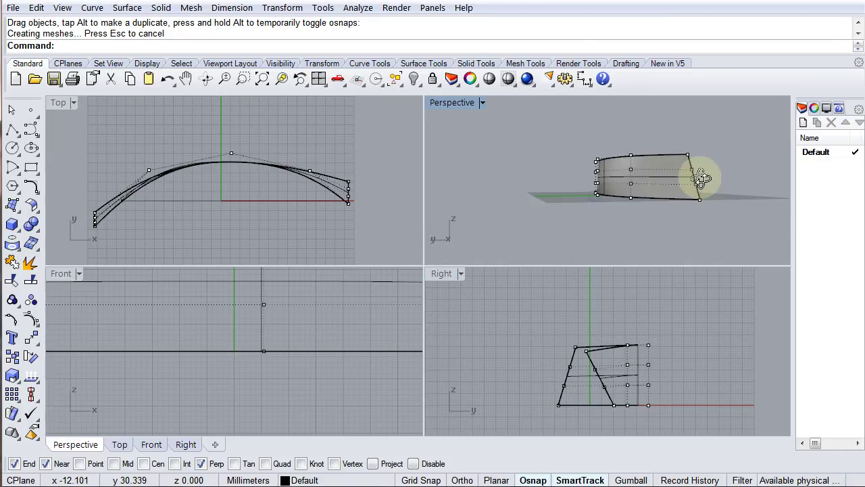
- Select the three interior control points along the surface's bottom edge
click(631, 170)
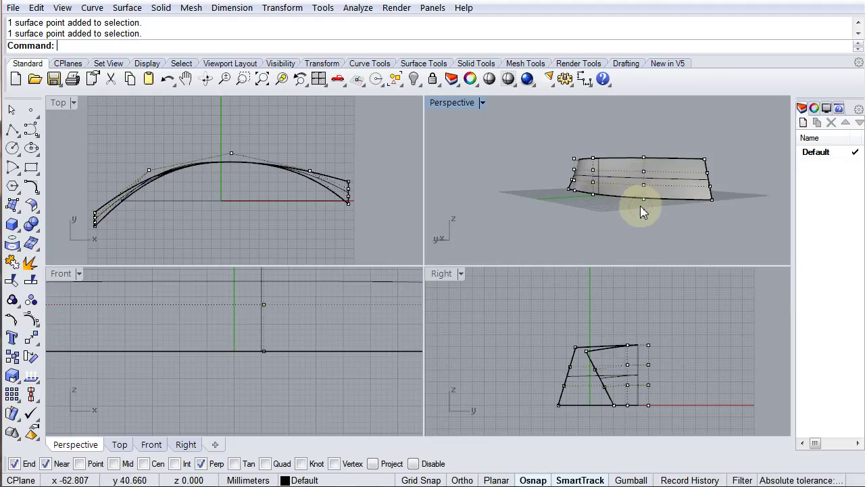
shift+click(575, 192)
click(574, 234)
right_drag(541, 204, 561, 234)
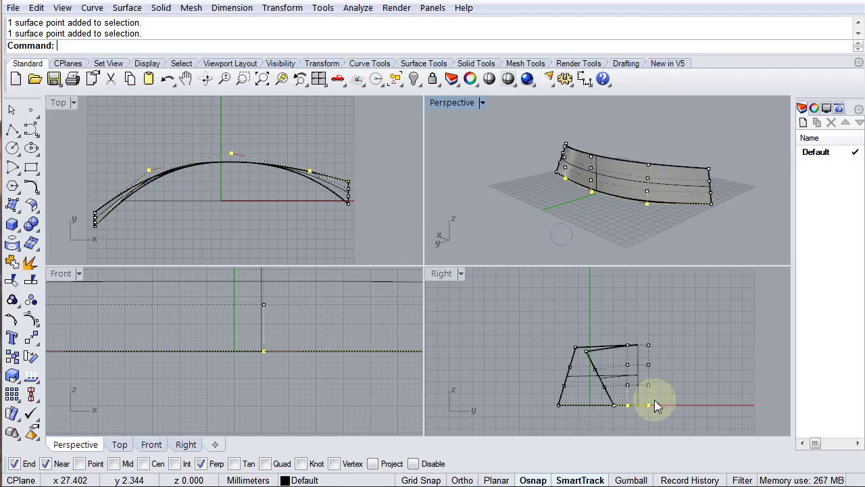
- Try moving the three selected bottom-edge points toward -Y with object snaps active, and undo the move
drag(649, 409, 620, 404)
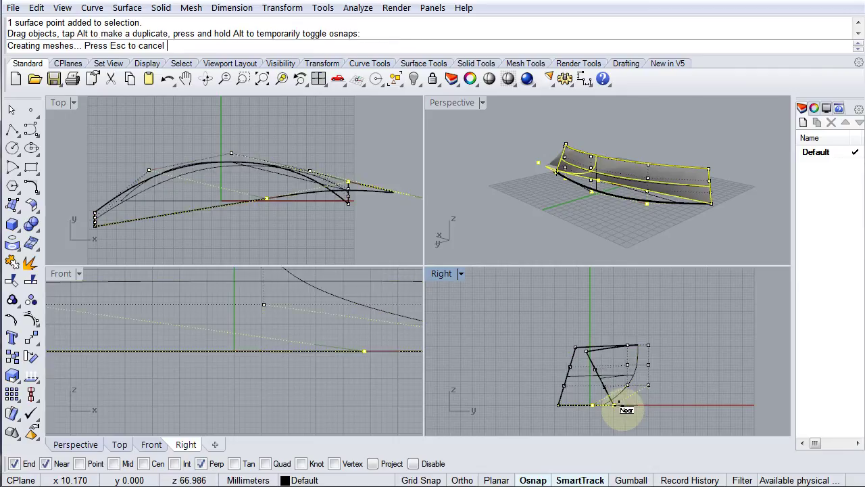
right_drag(622, 236, 694, 97)
key(ctrl+z)
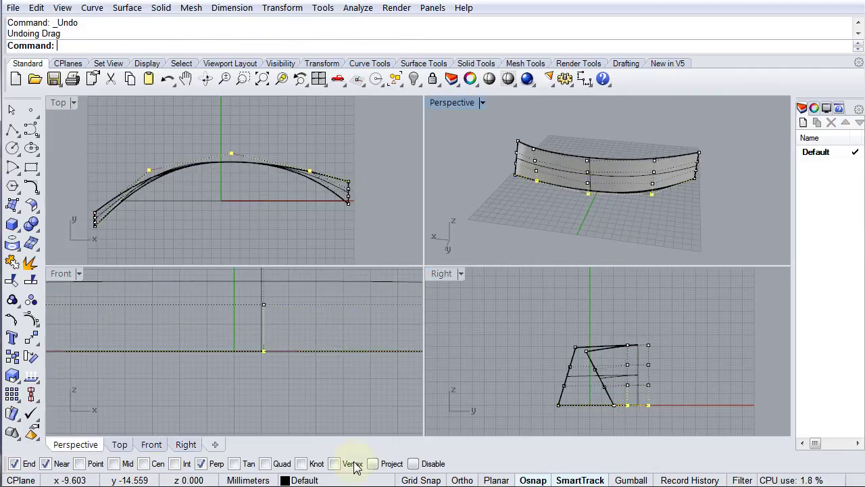
- Disable object snaps and move the three selected bottom-edge points toward -Y along the baseline in the Right view
click(430, 461)
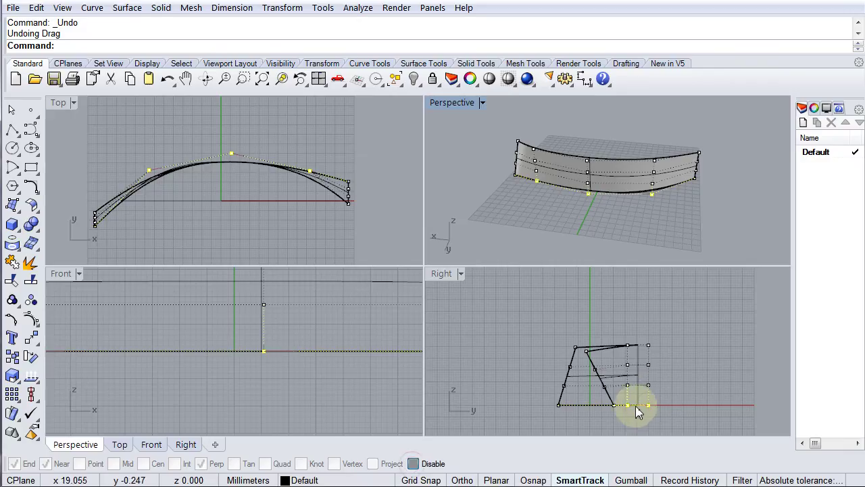
drag(649, 406, 611, 406)
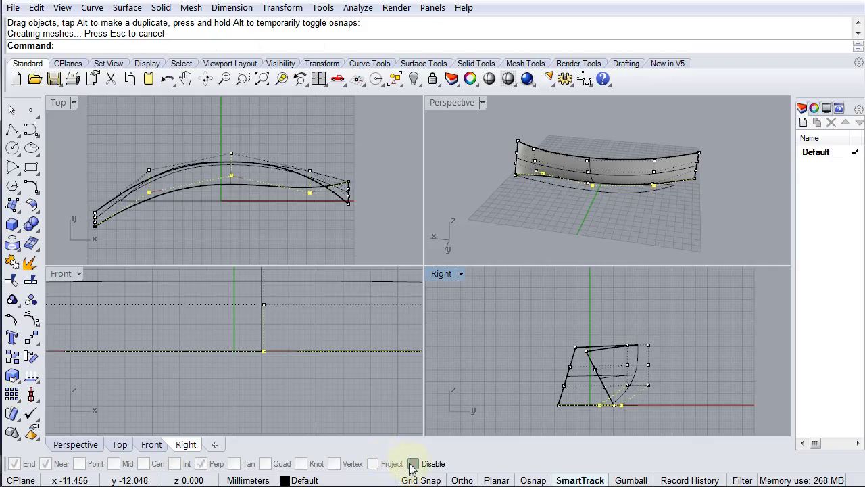
right_drag(614, 177, 643, 221)
- Move the bottom edge's interior control point nearest the +X end slightly toward +Y in the Top view to smooth the edge
click(626, 238)
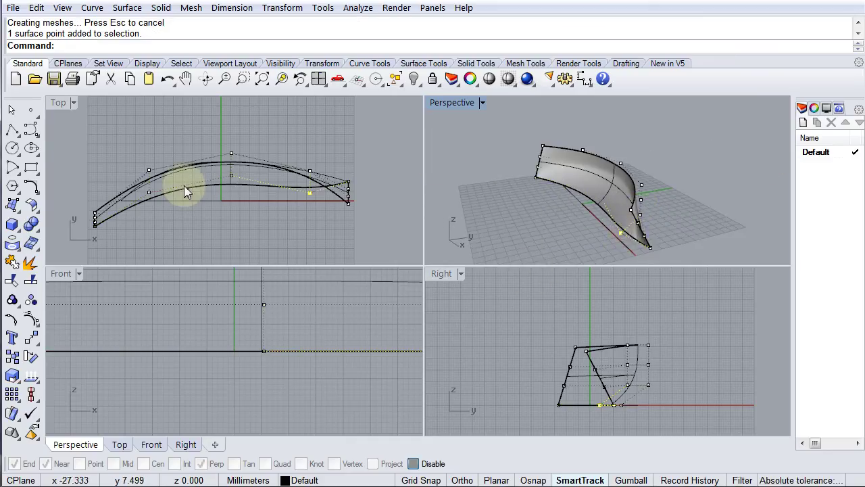
click(313, 194)
mouse_move(313, 194)
mouse_down()
mouse_move(310, 174)
mouse_move(312, 181)
mouse_up()
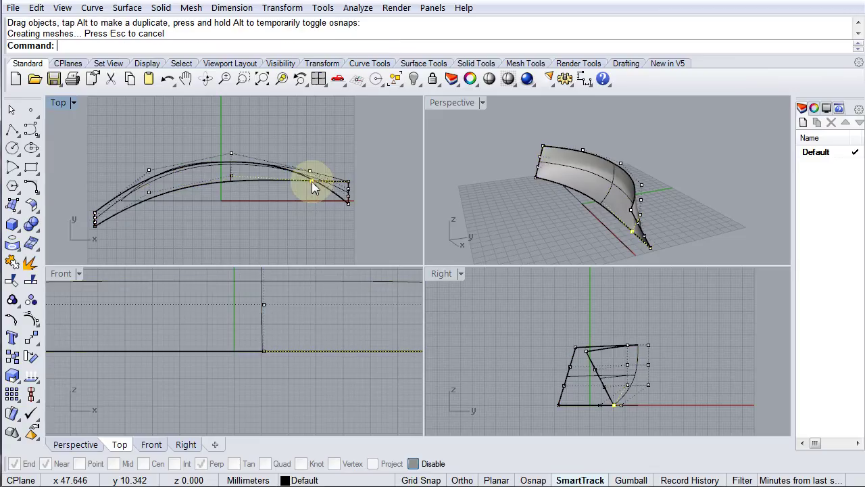
- Move the bottom edge's interior control point nearest the +X end further toward +Y in the Perspective view
right_drag(678, 176, 570, 233)
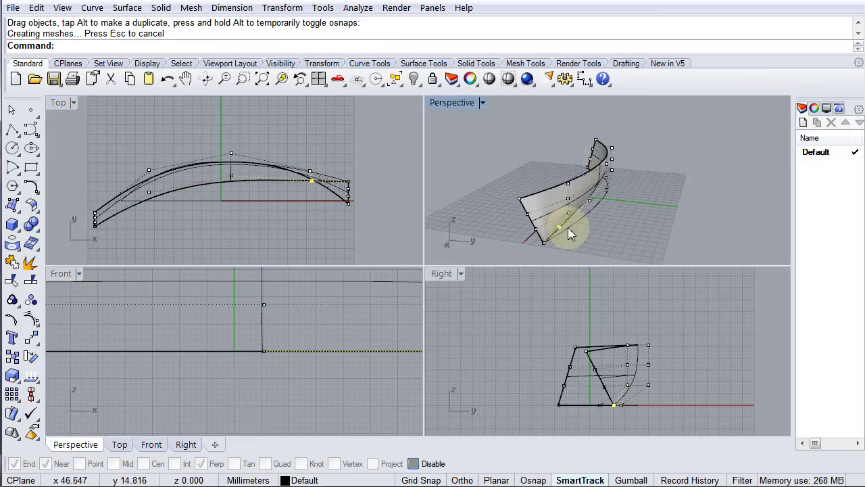
drag(563, 234, 575, 234)
- Select the two middle-row interior control points nearest the surface's -X end and move them toward -Y in the Right view
right_drag(634, 234, 678, 210)
click(636, 177)
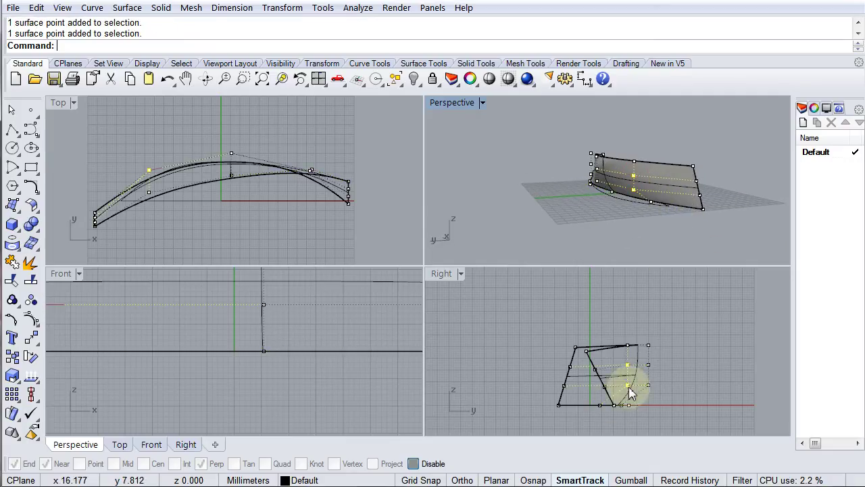
drag(630, 386, 592, 384)
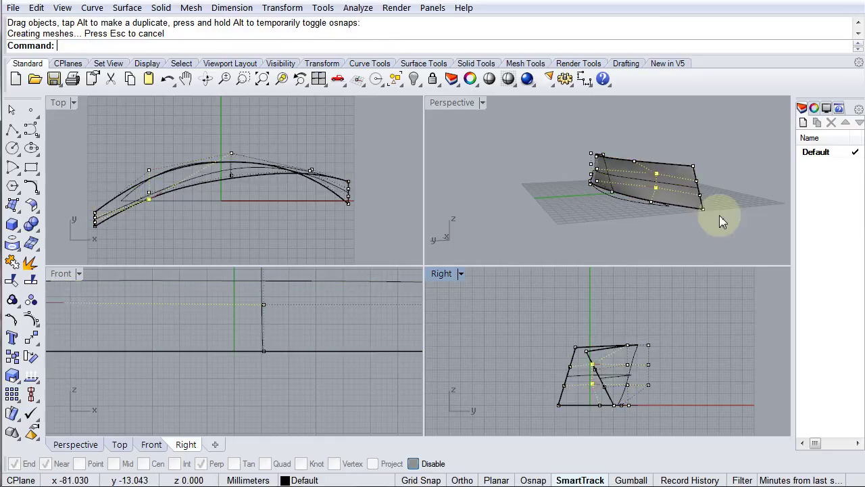
- Turn off the surface's control points and examine its curvature from several angles in the Perspective view
right_drag(721, 219, 630, 199)
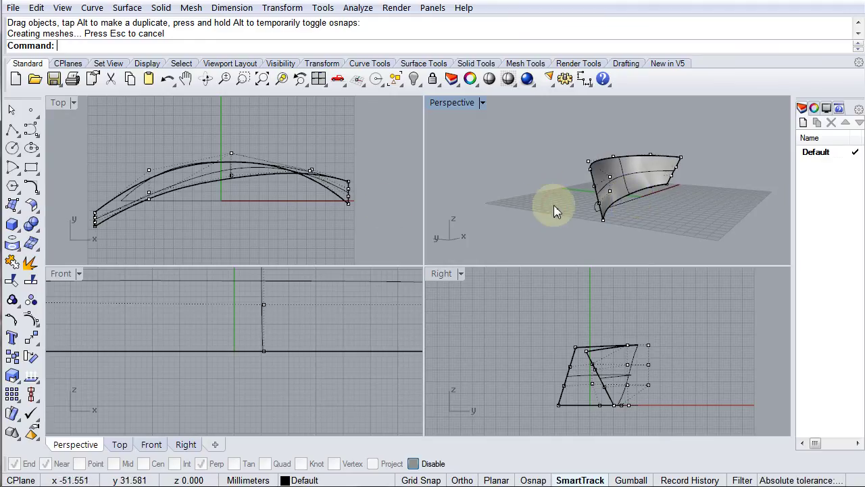
right_drag(604, 206, 501, 192)
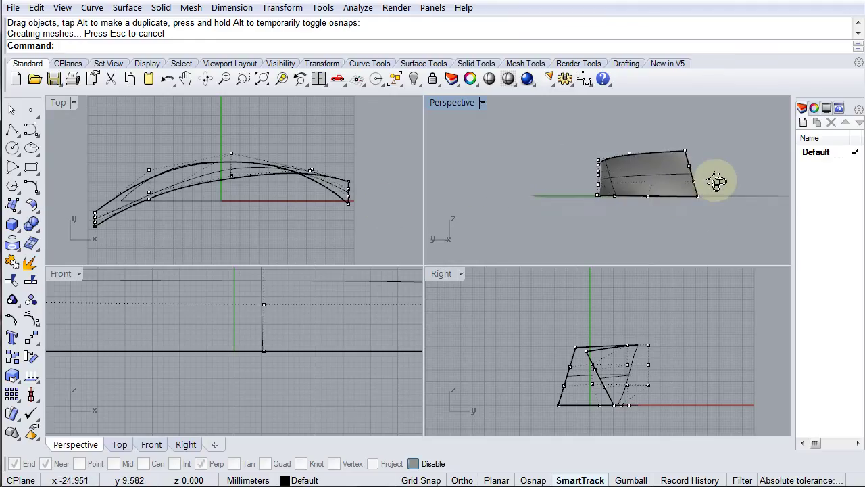
right_drag(634, 196, 535, 111)
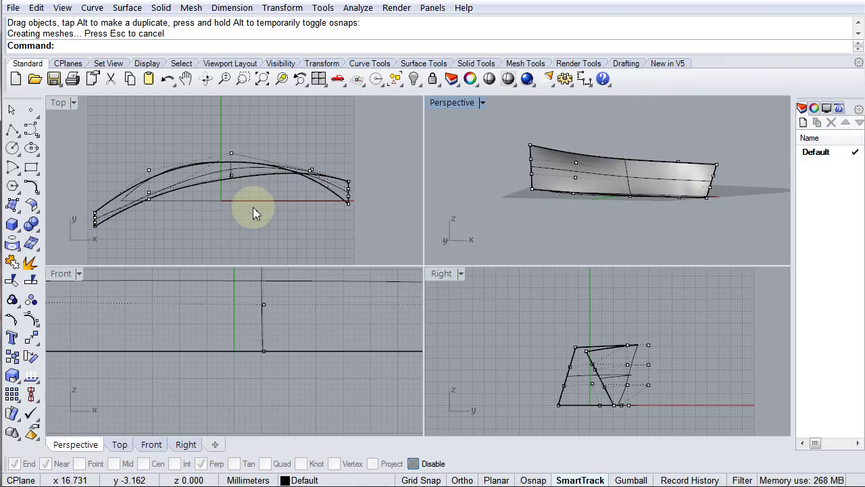
key(Escape)
right_drag(581, 185, 560, 195)
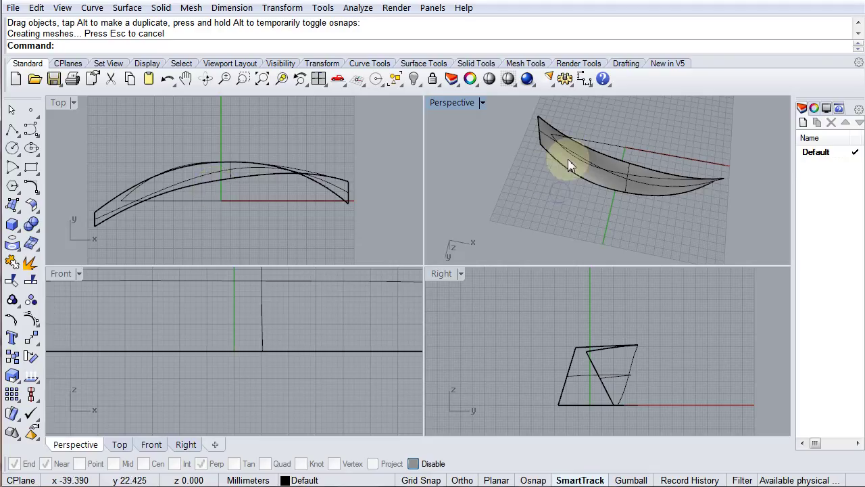
right_drag(571, 160, 579, 97)
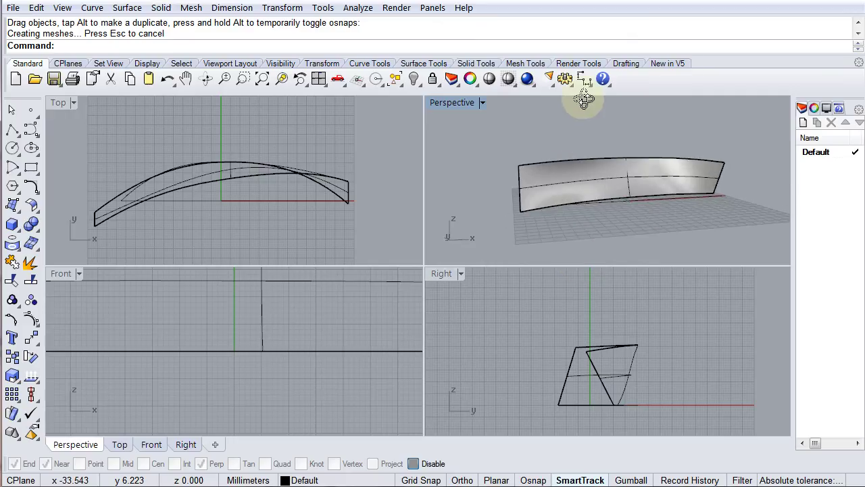
right_drag(673, 211, 590, 206)
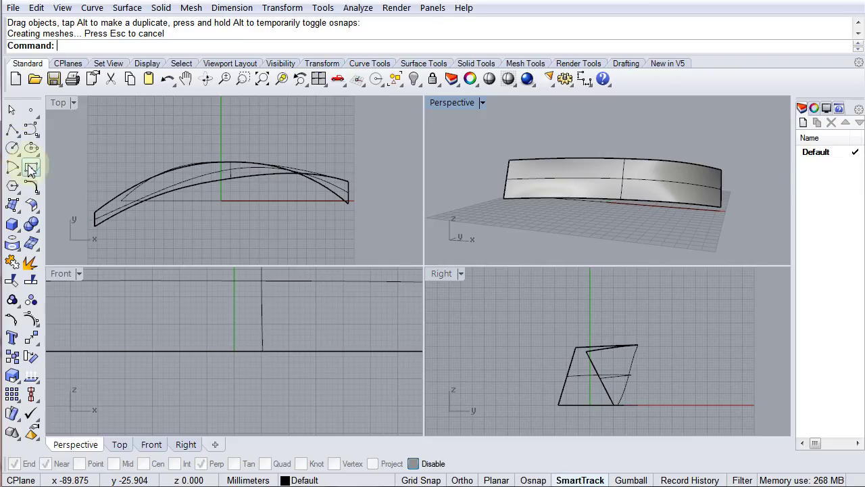
click(13, 212)
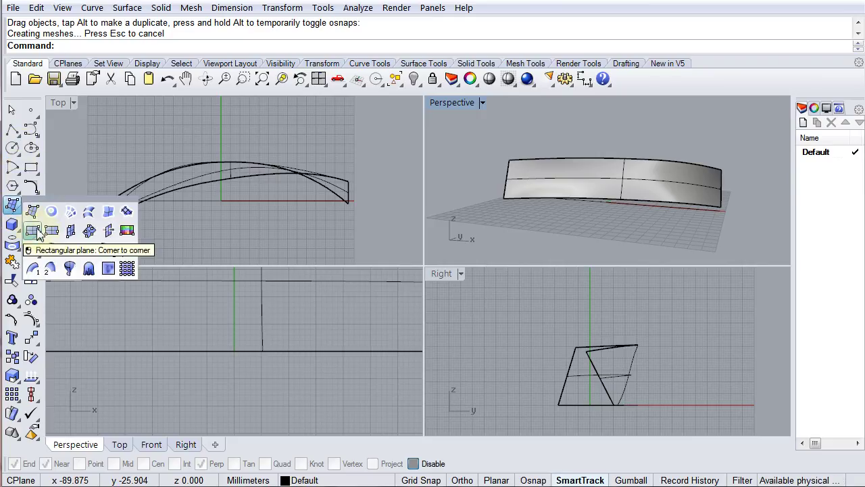
click(35, 231)
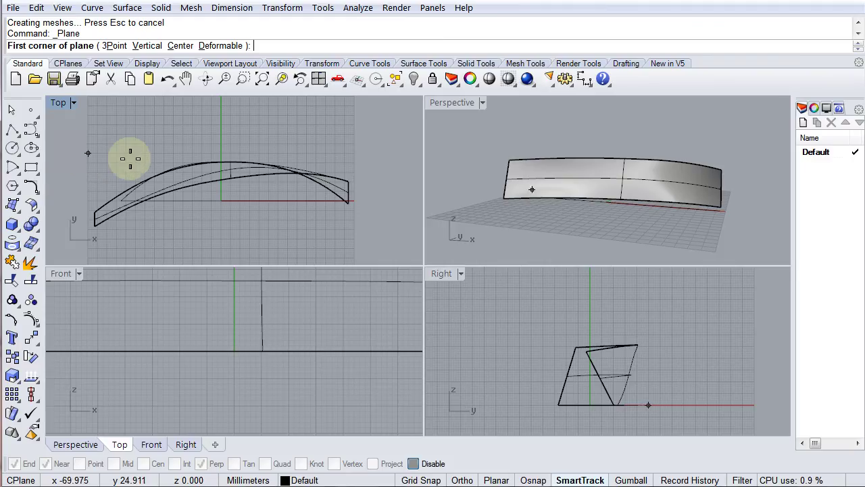
click(98, 126)
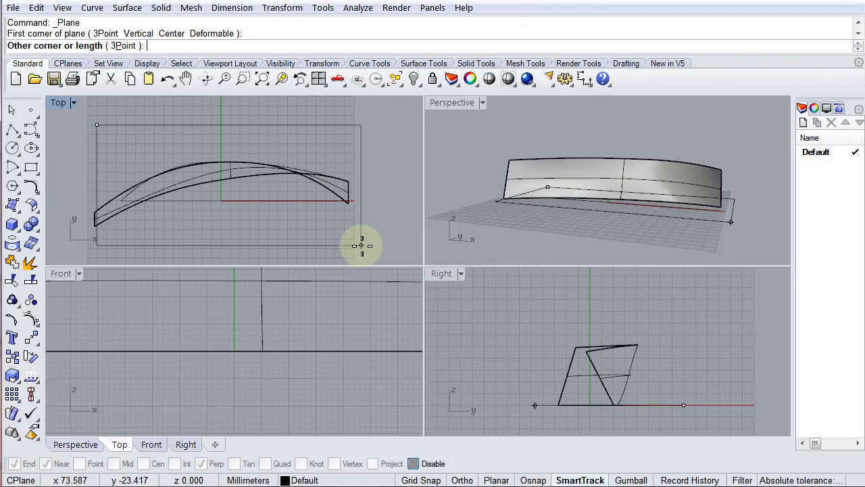
key(Escape)
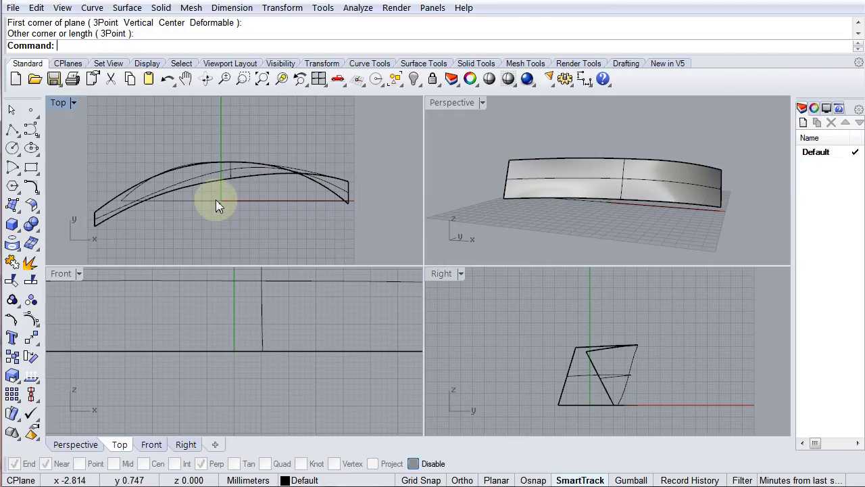
click(12, 209)
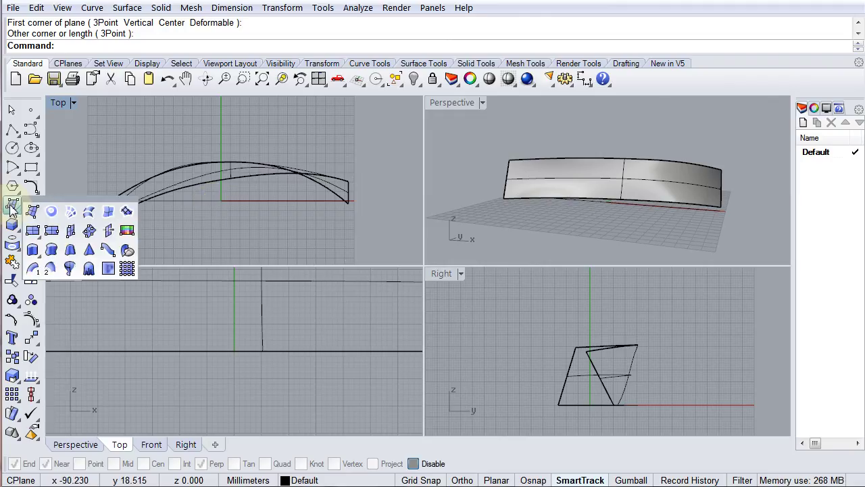
click(33, 230)
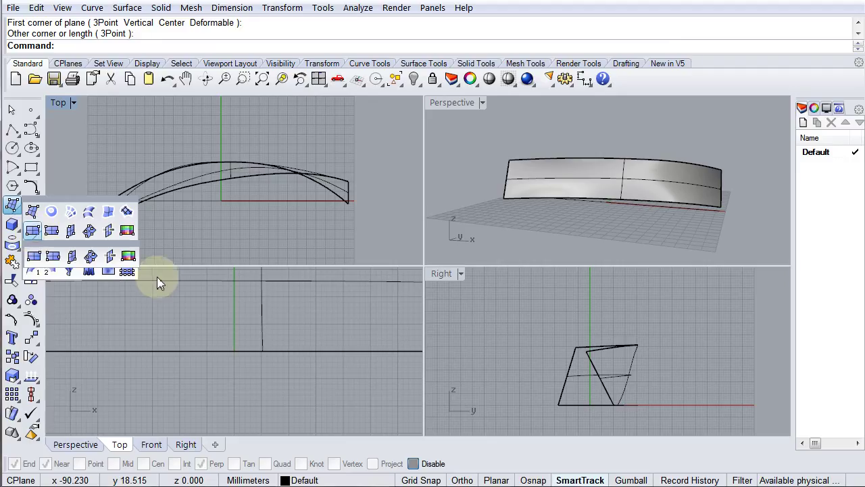
click(126, 261)
- Draw a rectangle centred on the origin (0) in the Top view, large enough to enclose the curved surface
click(39, 166)
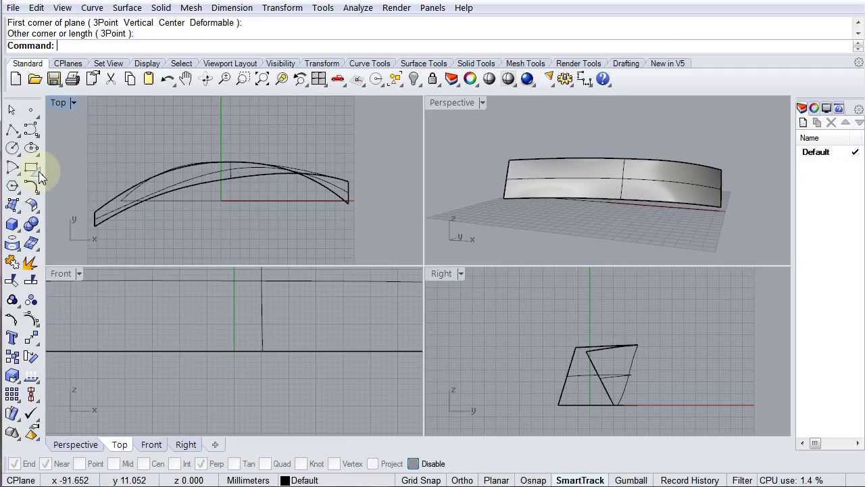
click(39, 175)
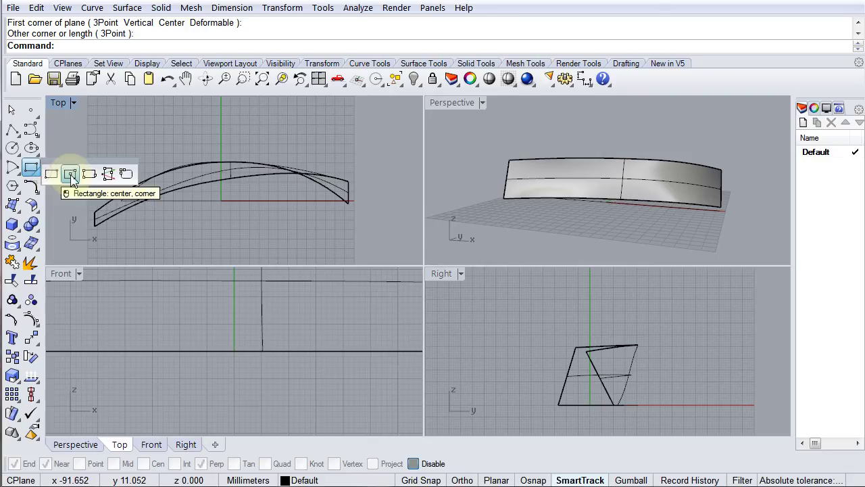
click(71, 175)
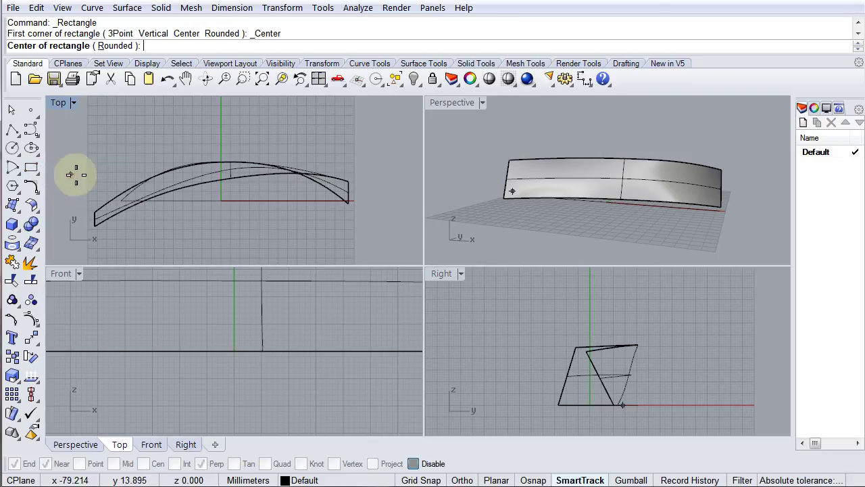
click(34, 169)
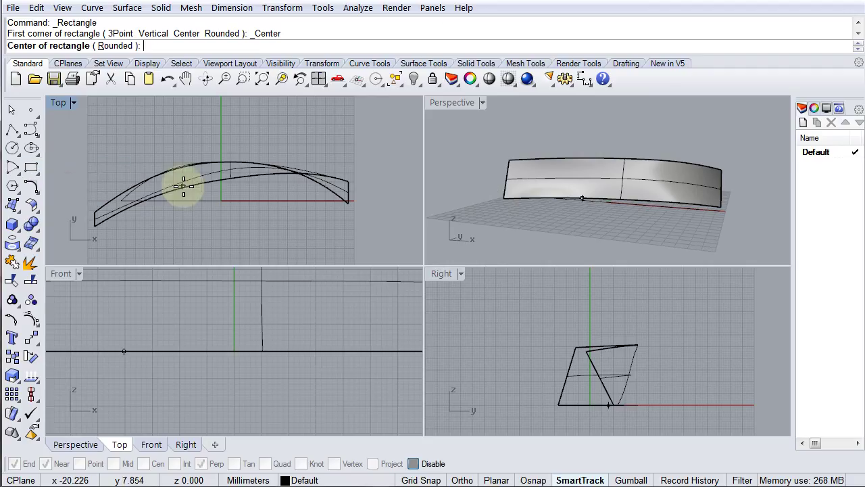
key(Return)
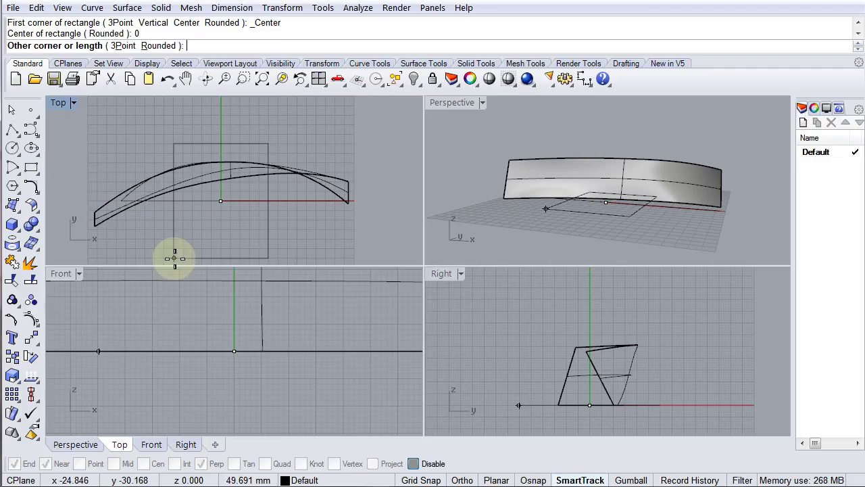
click(88, 154)
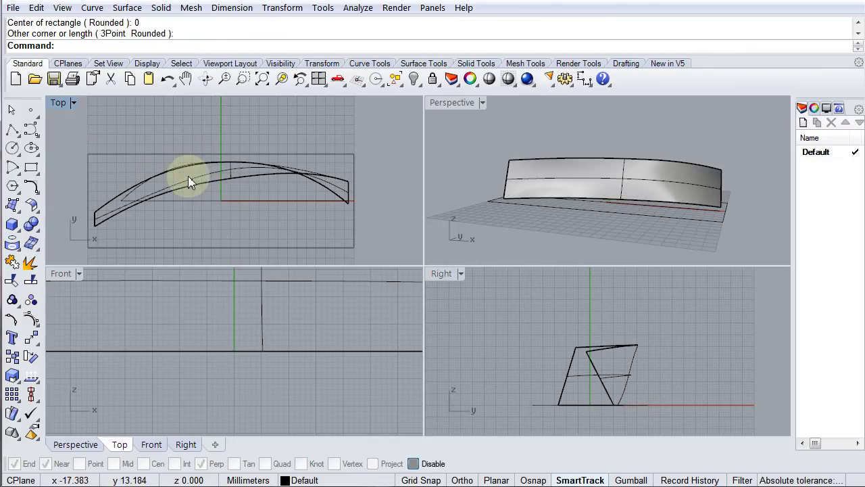
- Create a planar surface from the rectangle around the curved surface
click(216, 247)
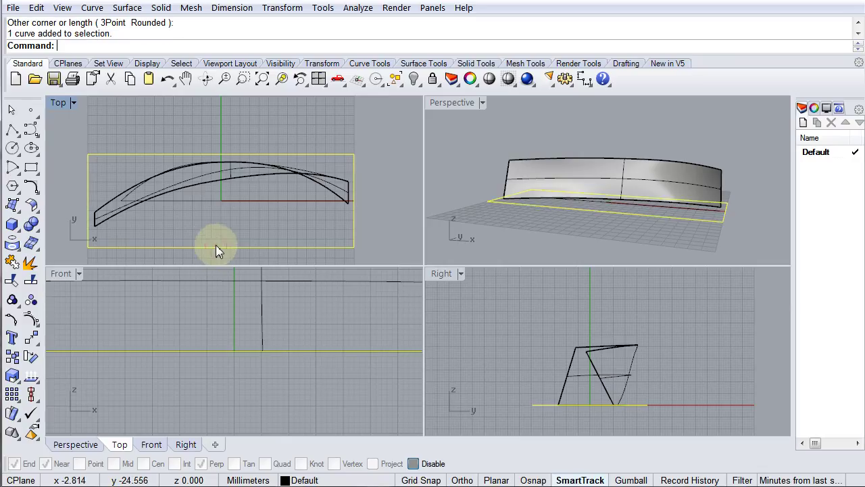
click(22, 208)
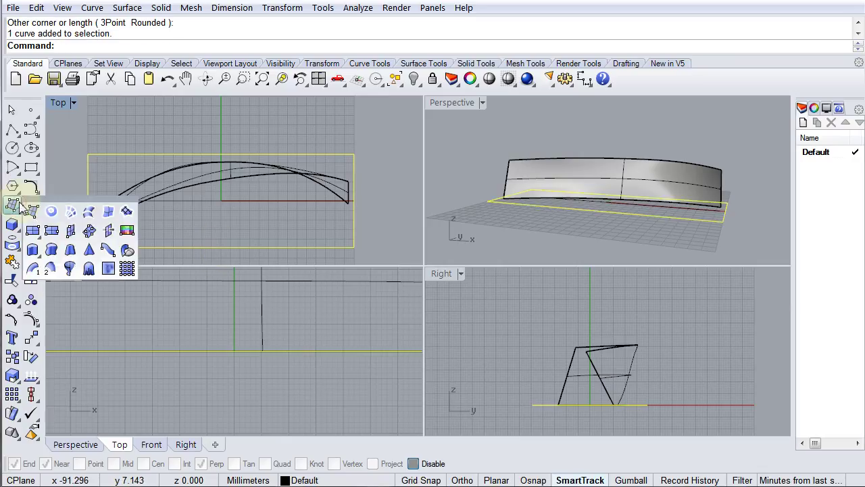
click(51, 212)
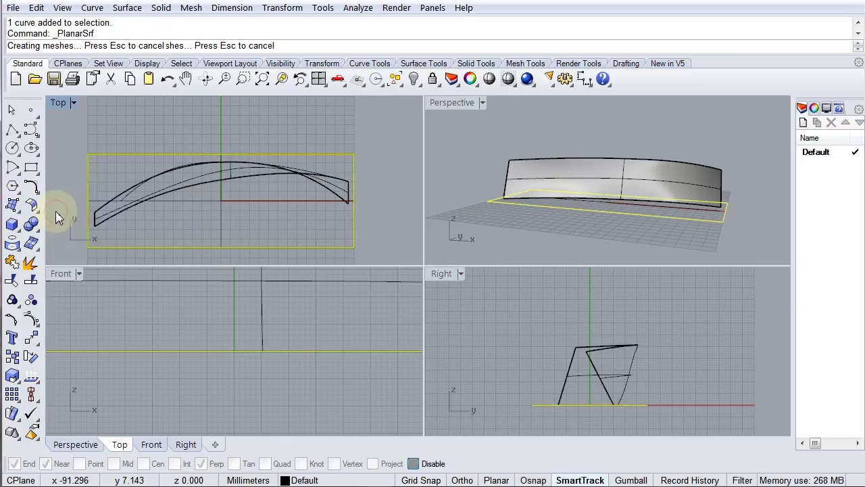
- Copy and paste the planar surface in place and raise the copy vertically to just below the curved surface's top edge
right_drag(567, 241, 580, 226)
click(553, 233)
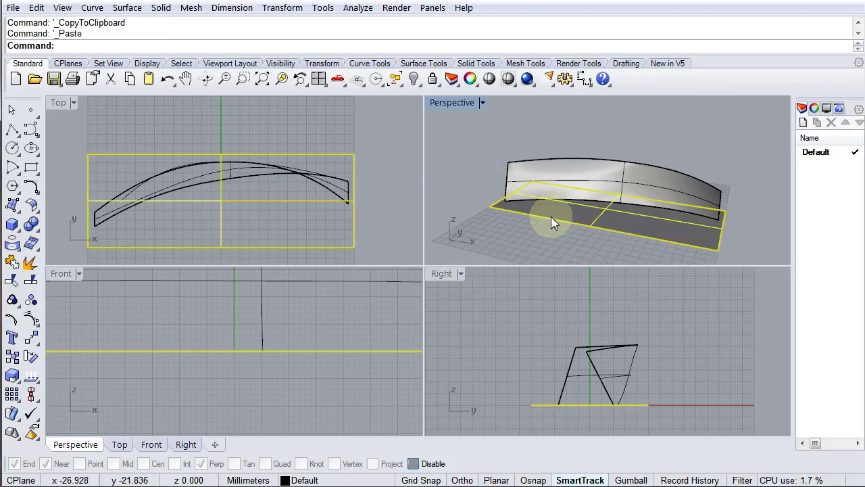
drag(546, 215, 558, 142)
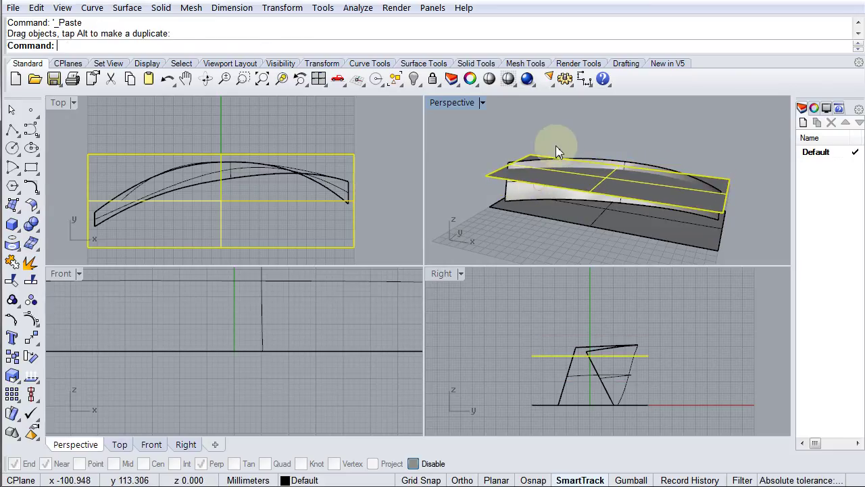
click(558, 143)
- Examine how the raised plane cuts across the top of the curved surface in the Perspective and Front views
right_drag(559, 142, 759, 173)
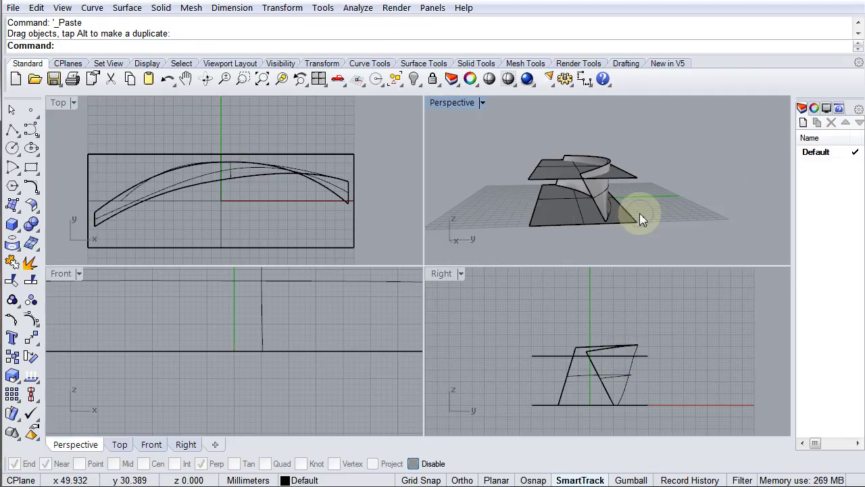
right_drag(552, 220, 481, 177)
click(482, 178)
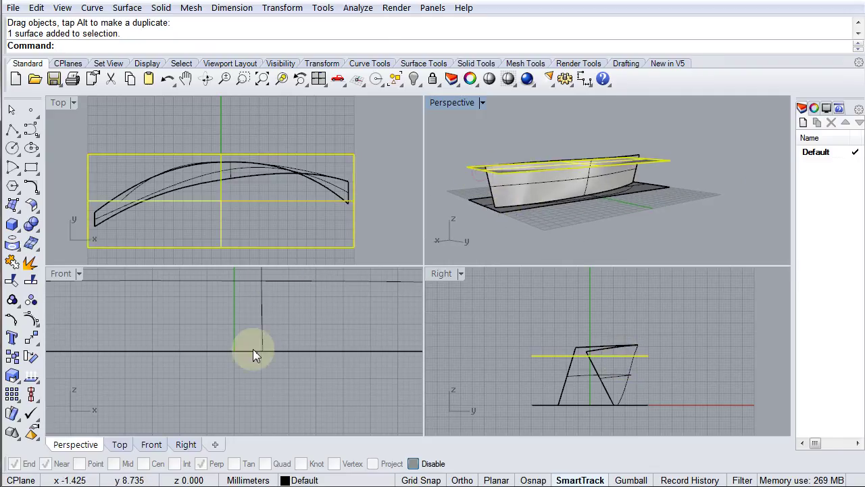
scroll(274, 365, down, 11)
right_drag(283, 351, 279, 397)
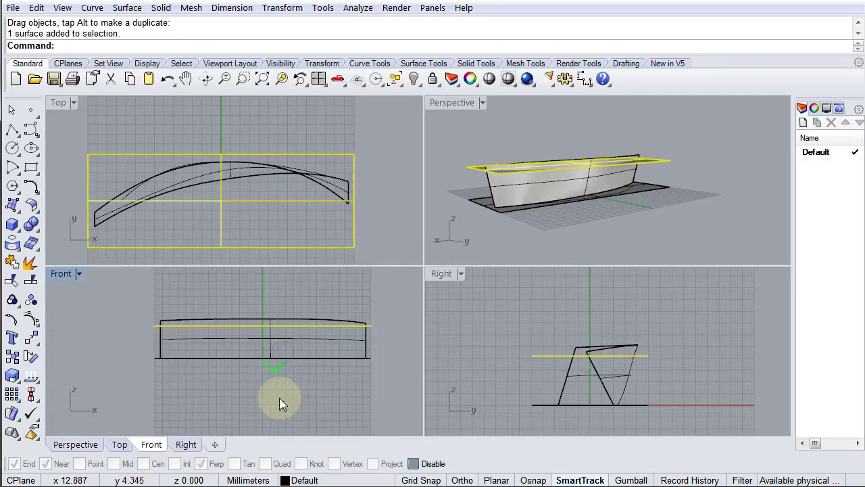
key(Escape)
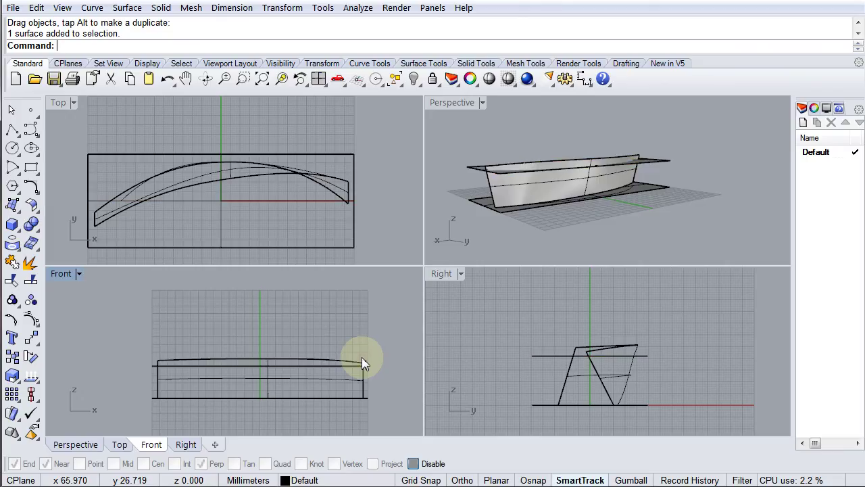
right_drag(574, 180, 724, 229)
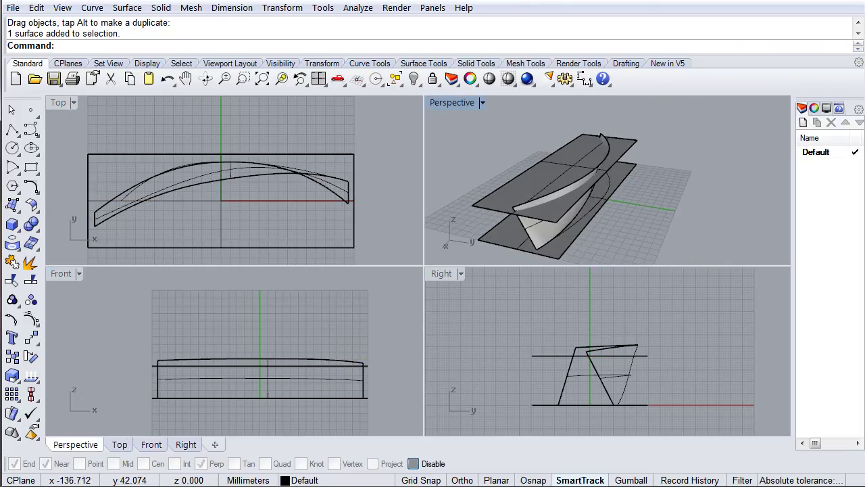
- Turn on the curved surface's control points and pick its two top corner points to compare them with the upper plane
click(31, 319)
click(299, 379)
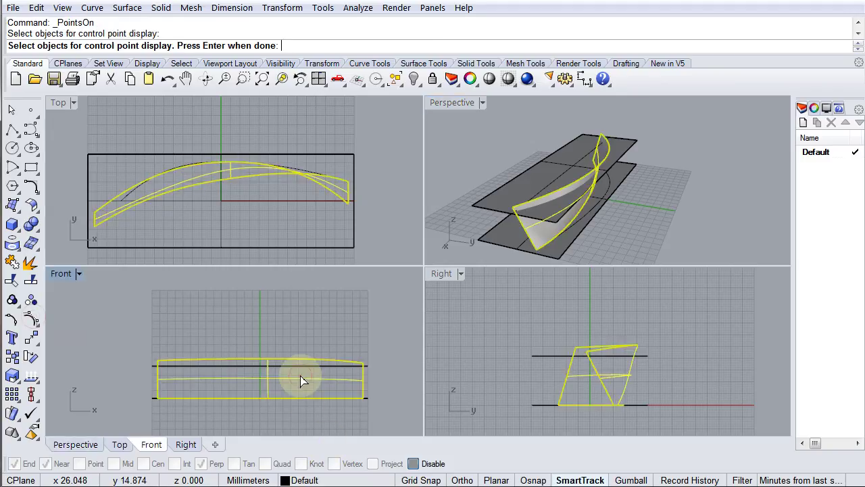
right_click(352, 376)
click(363, 364)
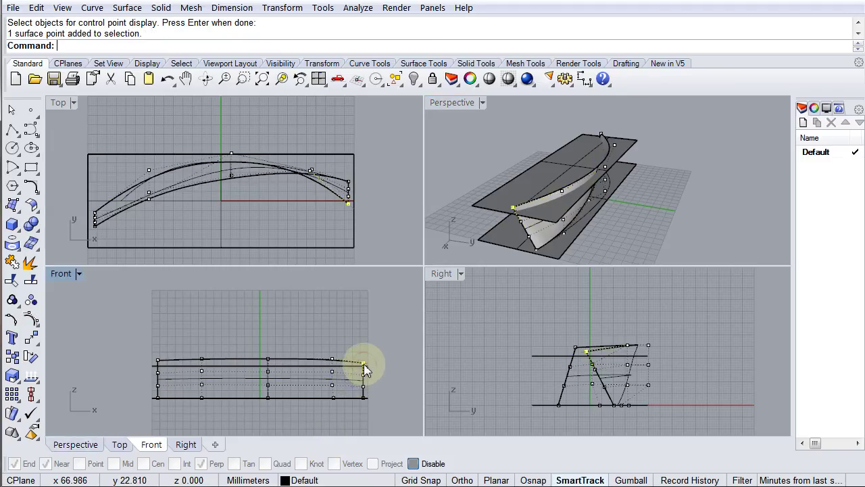
click(158, 361)
right_drag(617, 192, 763, 159)
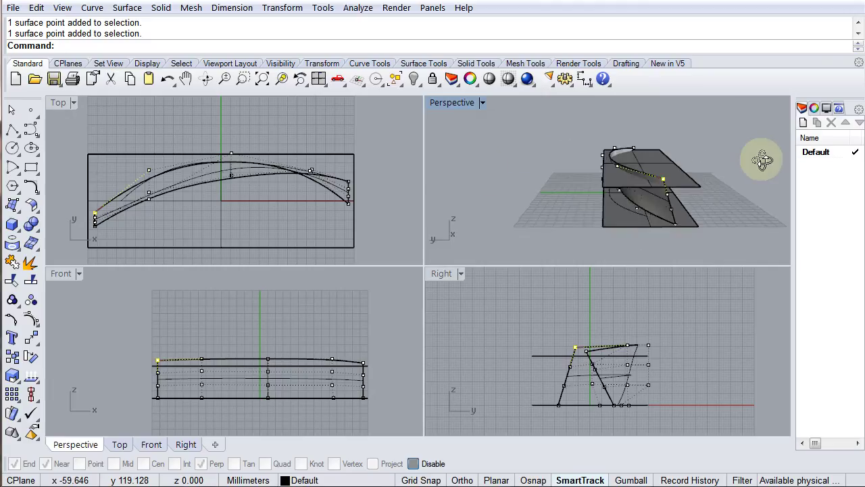
- Rotate the upper plane about 2.4 degrees downward around its left end in the Front view
click(233, 366)
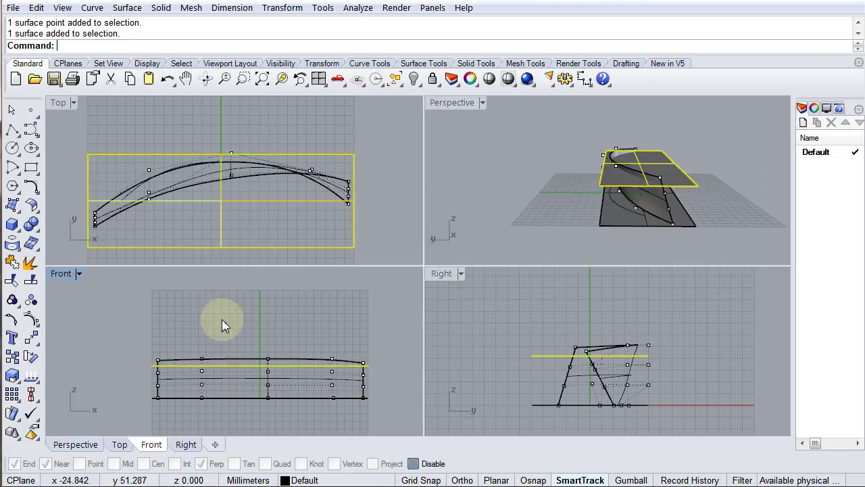
click(29, 358)
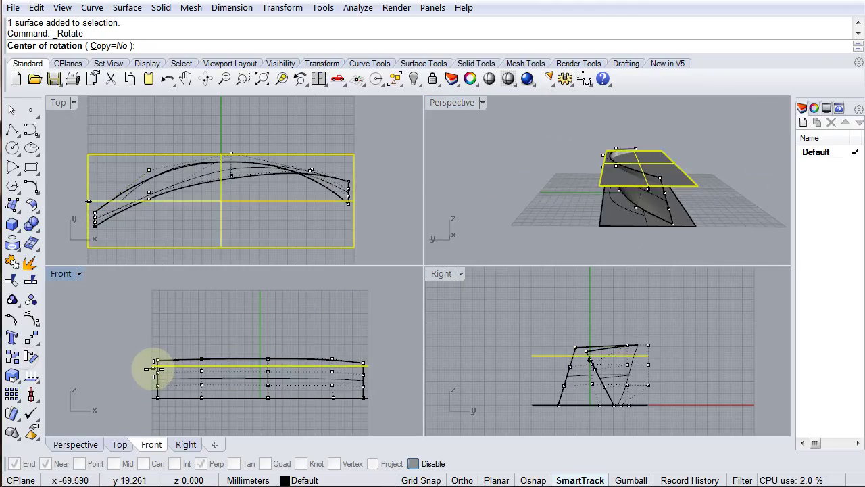
click(154, 369)
click(399, 367)
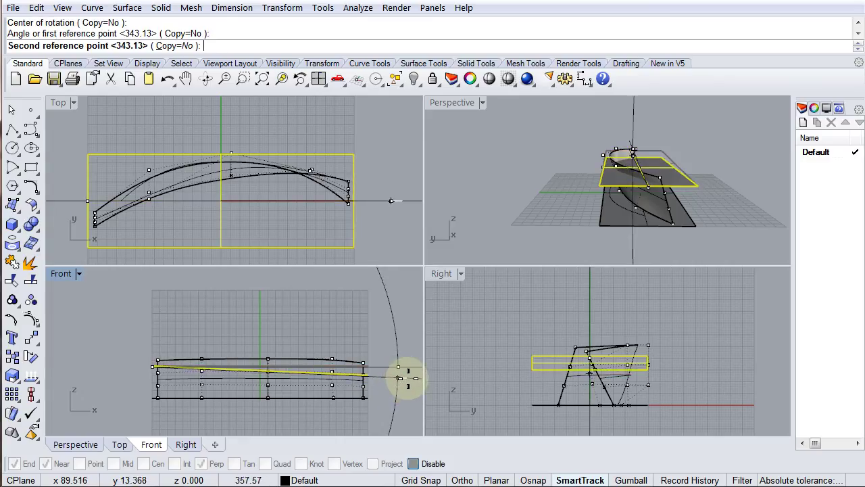
click(399, 378)
- Raise the tilted upper plane by about 3.6 mm in the Front view to meet the curved surface's upper left corner
scroll(269, 379, up, 3)
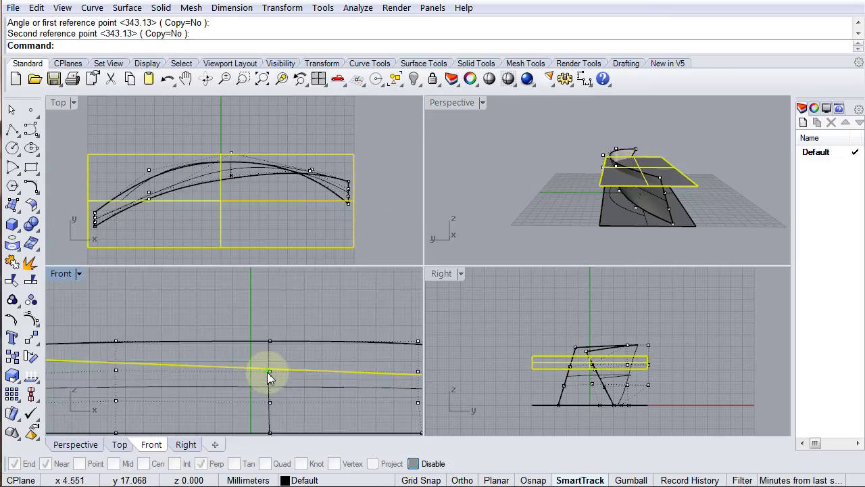
drag(247, 367, 247, 357)
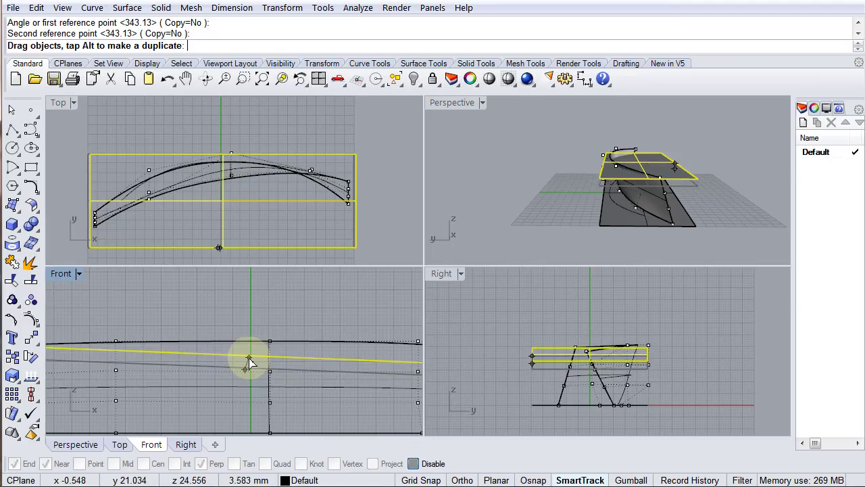
scroll(254, 367, down, 3)
right_drag(265, 368, 348, 370)
click(334, 337)
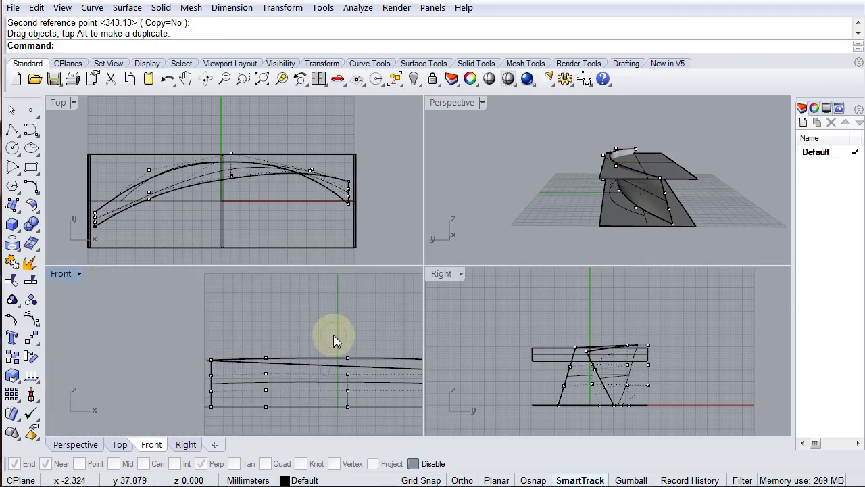
- Rebuild the tilted upper plane with 5 U and 4 V points at degree 3 in both directions
right_drag(655, 191, 517, 192)
scroll(524, 177, up, 6)
scroll(526, 180, up, 3)
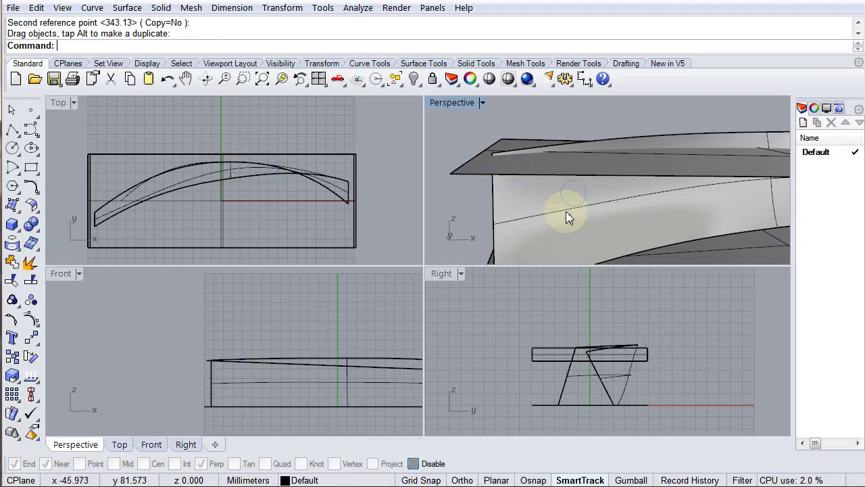
scroll(561, 206, down, 8)
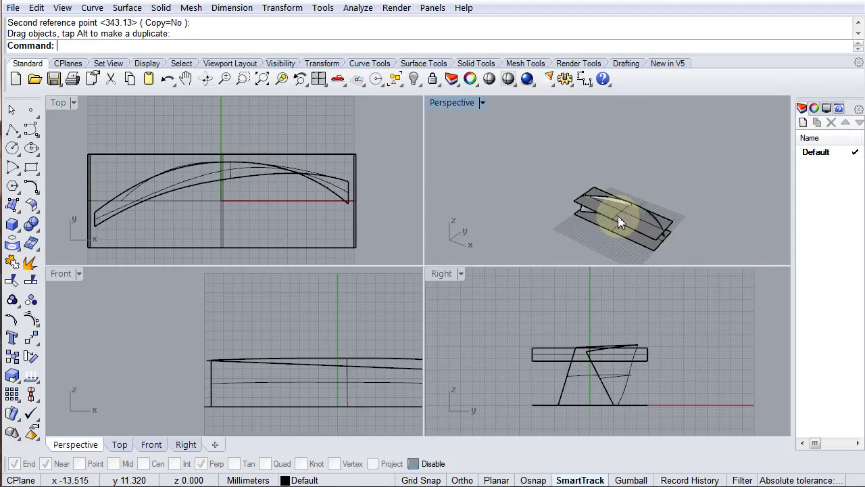
click(618, 217)
right_drag(603, 268, 578, 214)
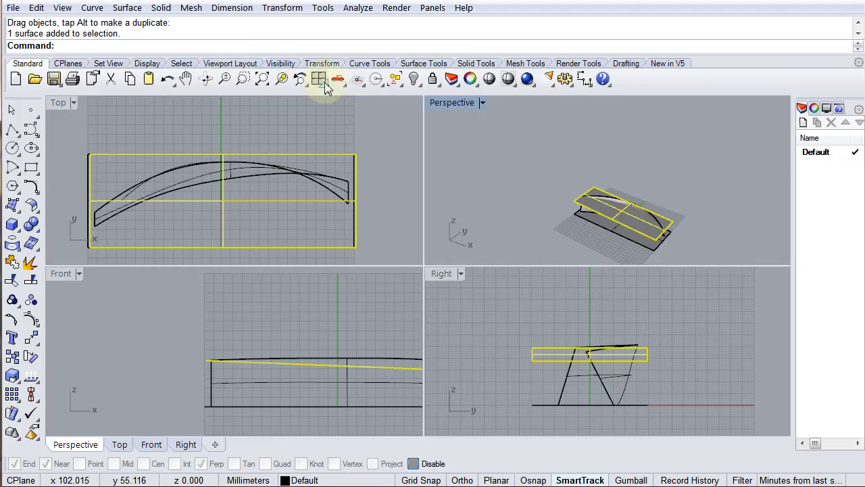
click(426, 65)
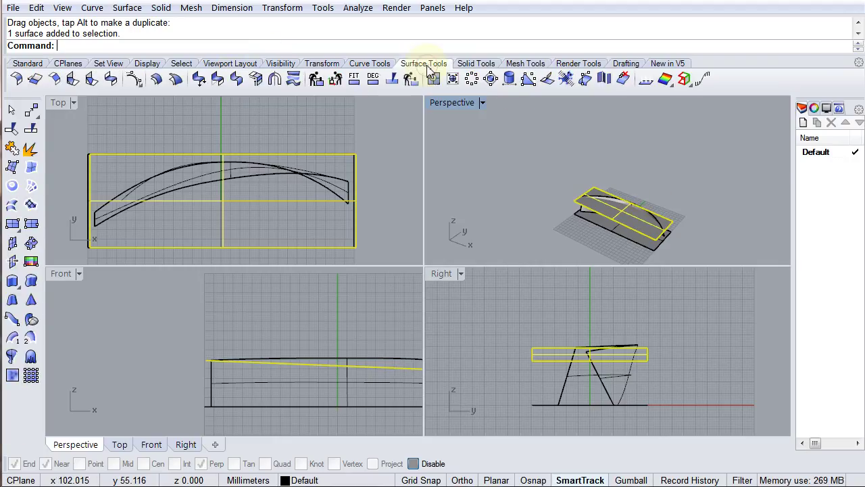
click(315, 80)
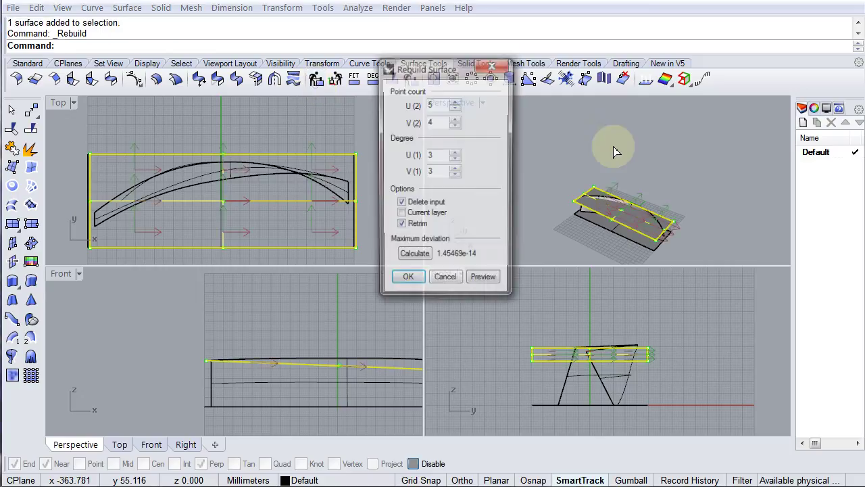
click(408, 281)
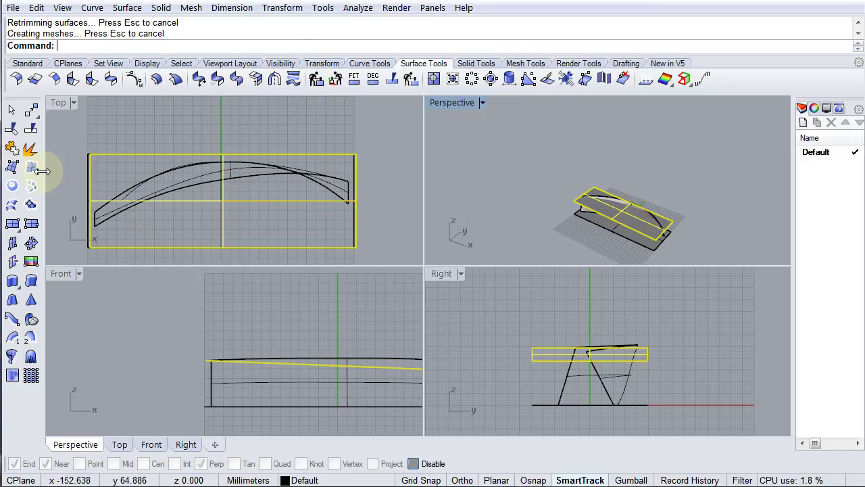
- Turn on the rebuilt plane's control points and raise its two middle interior points vertically to bulge the surface
click(28, 63)
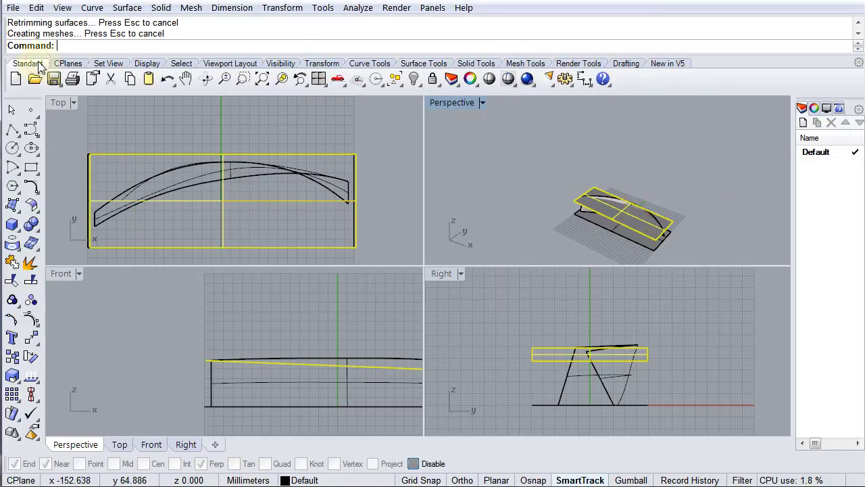
click(30, 322)
scroll(622, 216, up, 5)
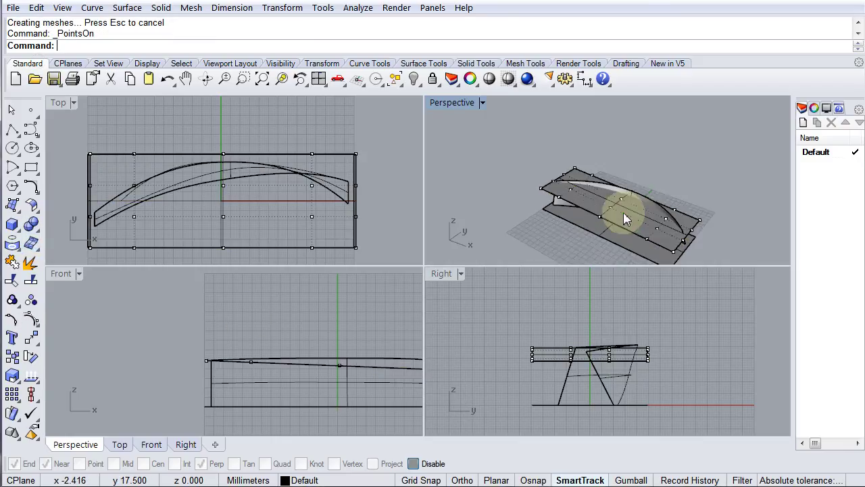
click(621, 195)
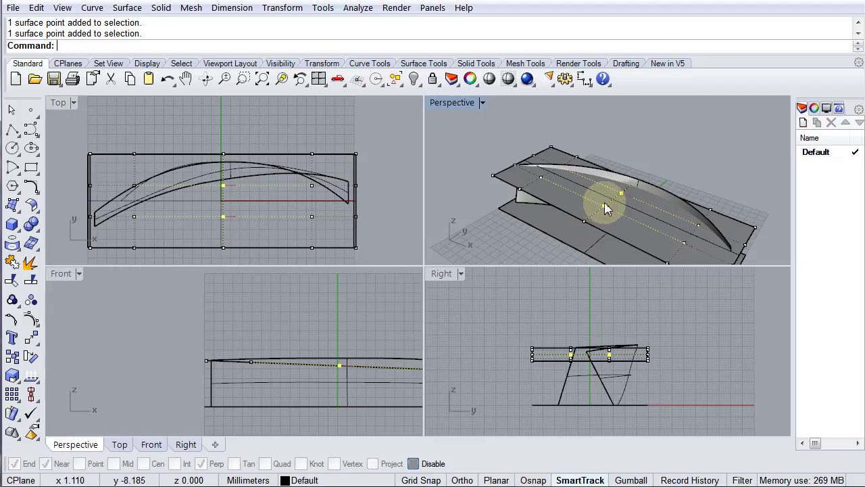
drag(607, 208, 606, 181)
click(622, 140)
- Set the Perspective viewport's display mode to Ghosted to see through the bulged upper surface
scroll(616, 171, down, 4)
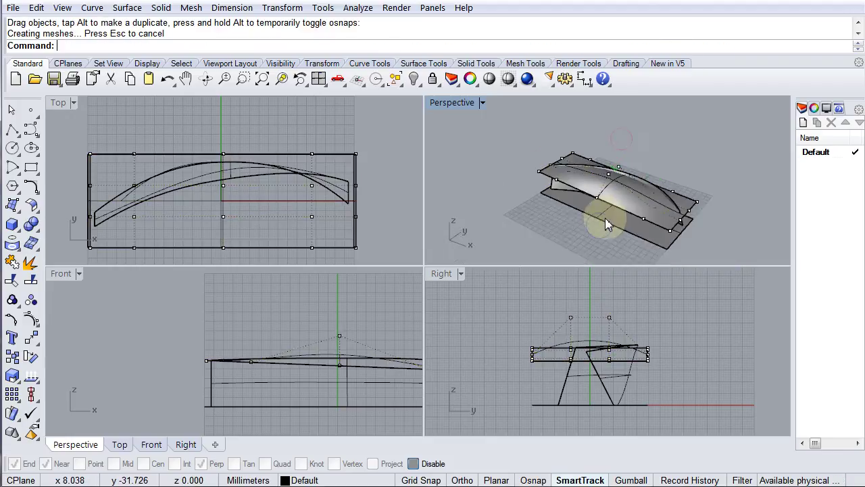
right_drag(600, 225, 699, 212)
scroll(568, 181, up, 7)
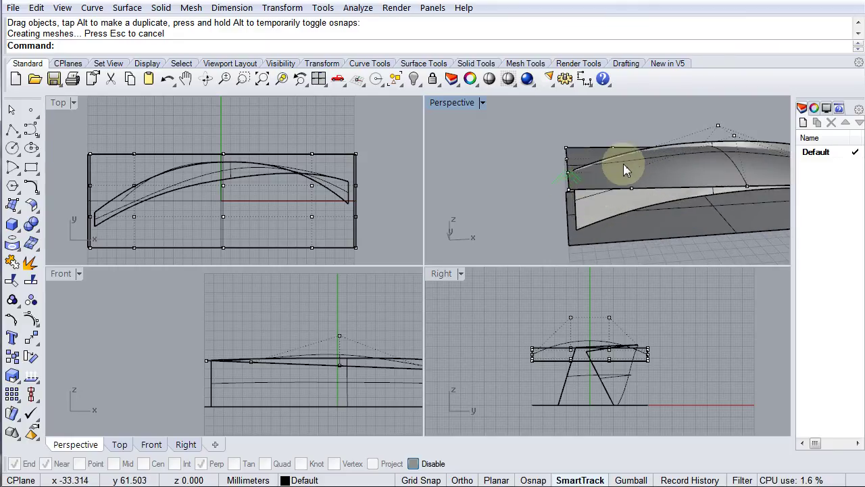
click(472, 105)
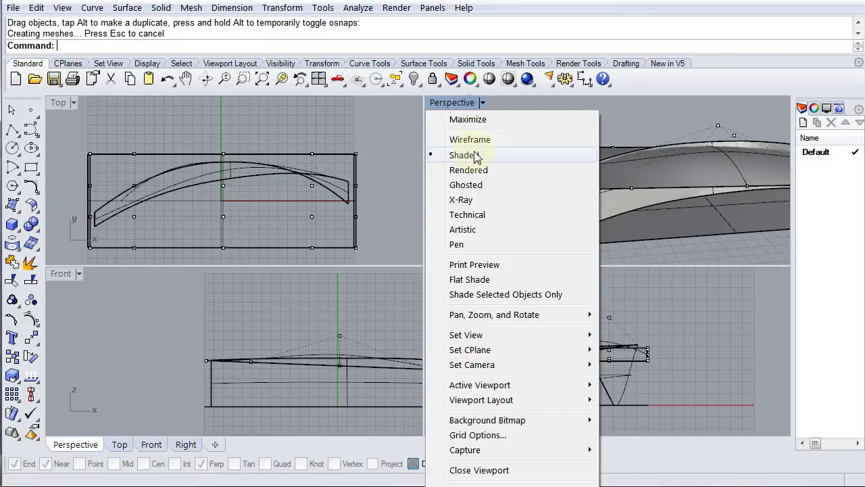
click(473, 185)
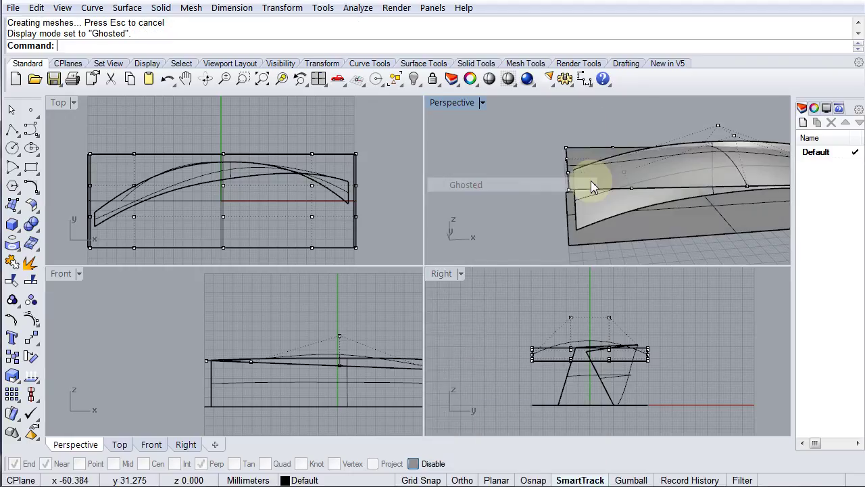
- Select the upper surface's two interior control points near its left end and shift them horizontally toward the back edge
right_drag(612, 177, 756, 225)
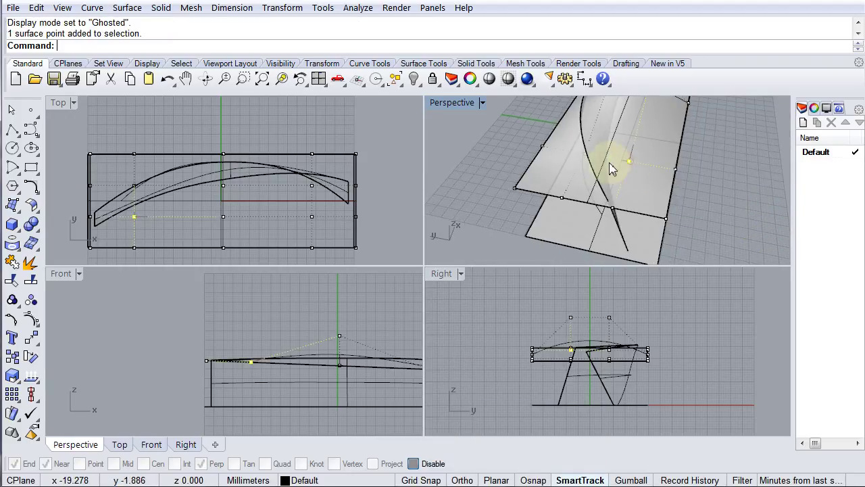
shift+click(583, 160)
shift+click(589, 179)
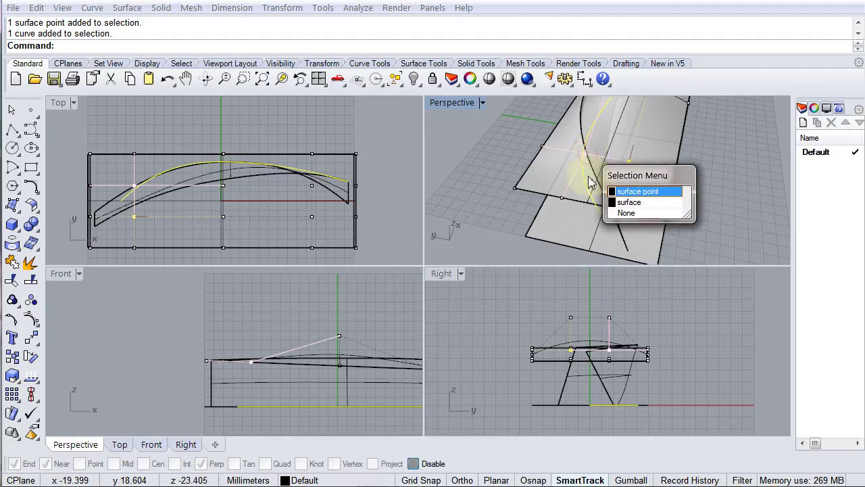
click(629, 193)
ctrl+click(585, 188)
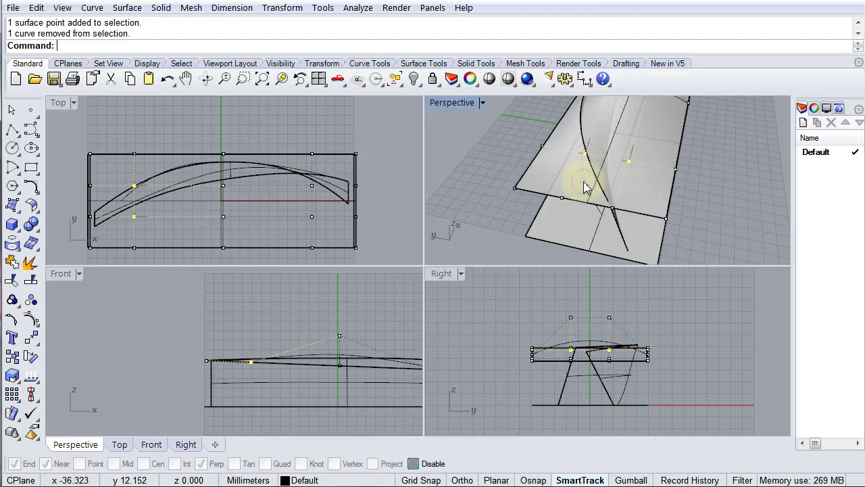
right_drag(586, 188, 744, 139)
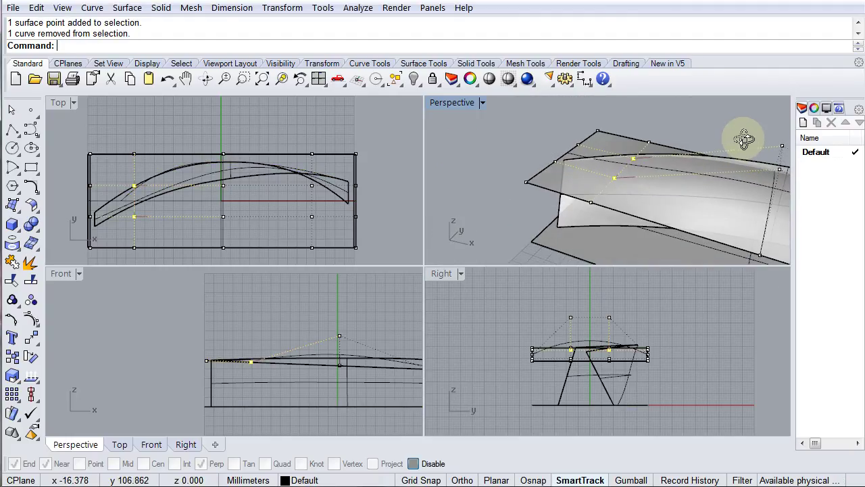
mouse_move(616, 177)
mouse_down()
mouse_move(618, 151)
mouse_move(620, 166)
mouse_up()
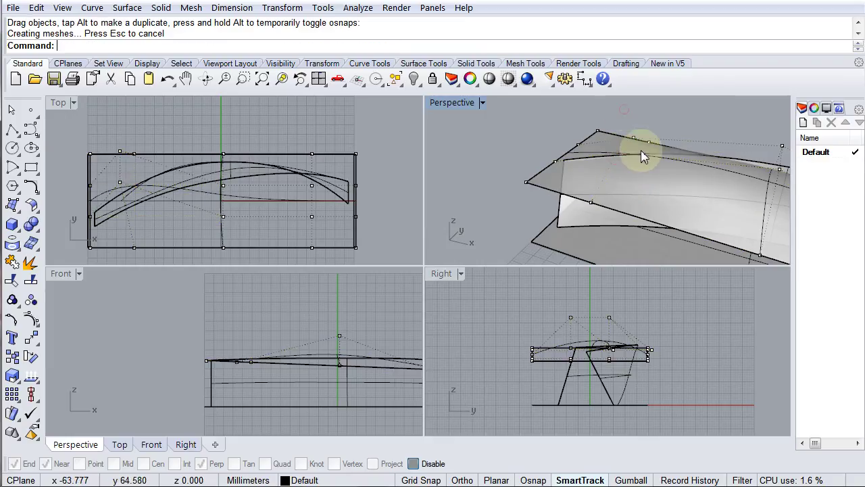
- Stretch the curved side surface vertically from its base with Scale1D so it extends above the bulged upper surface
right_drag(643, 157, 602, 191)
click(647, 207)
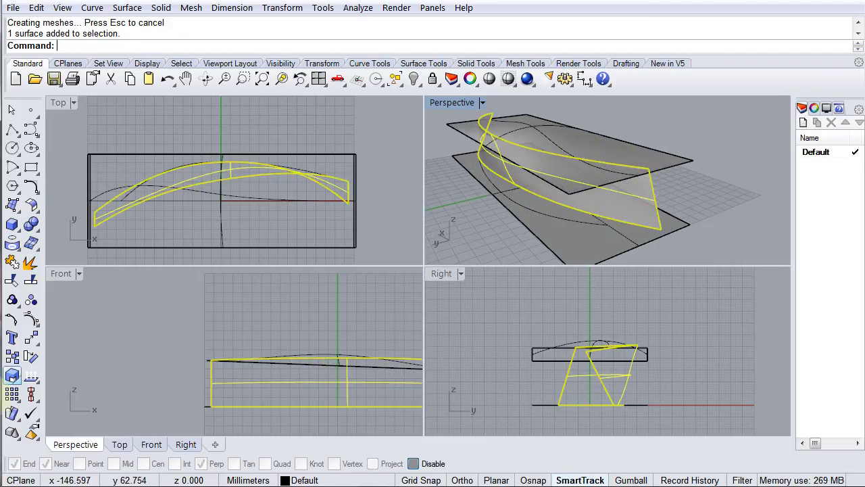
click(12, 374)
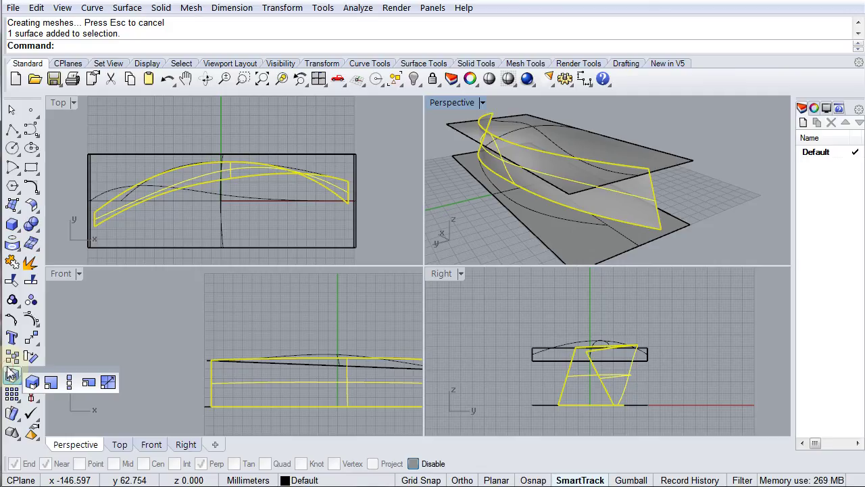
click(70, 382)
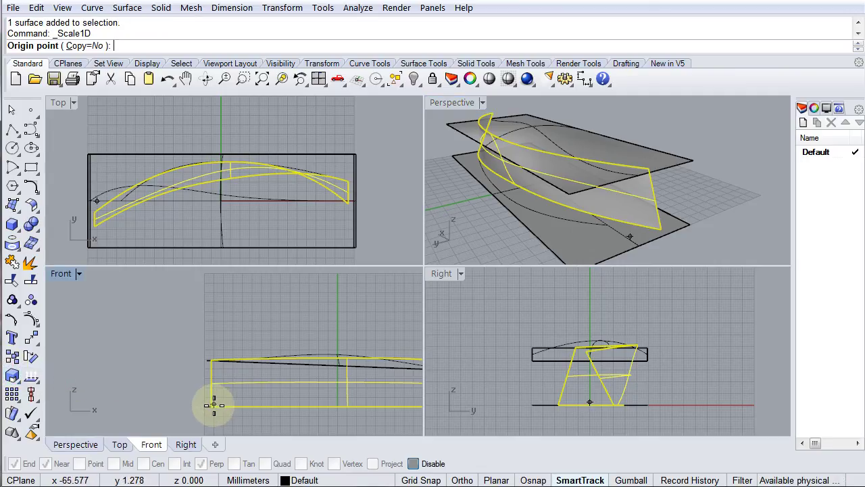
click(213, 405)
click(238, 317)
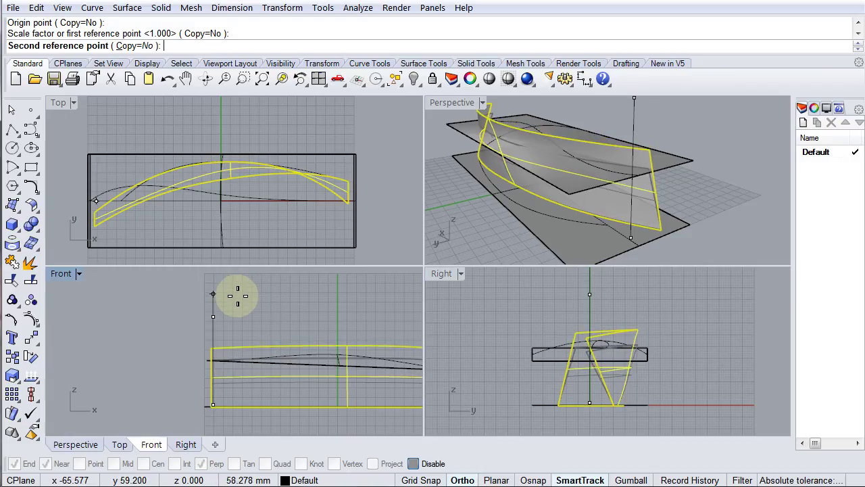
click(237, 296)
right_drag(678, 202, 629, 206)
click(740, 151)
- Select the bulged upper surface and turn its control points back on
right_drag(741, 187, 666, 188)
click(661, 138)
right_drag(661, 138, 675, 183)
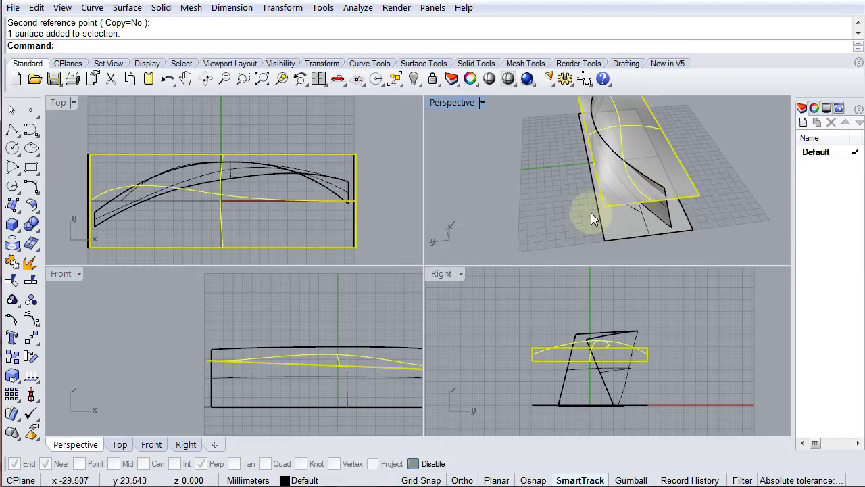
right_drag(580, 212, 566, 139)
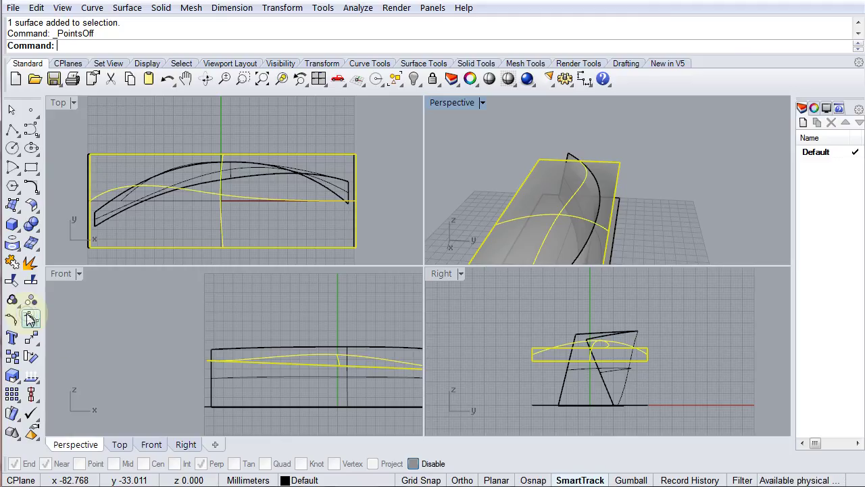
click(31, 318)
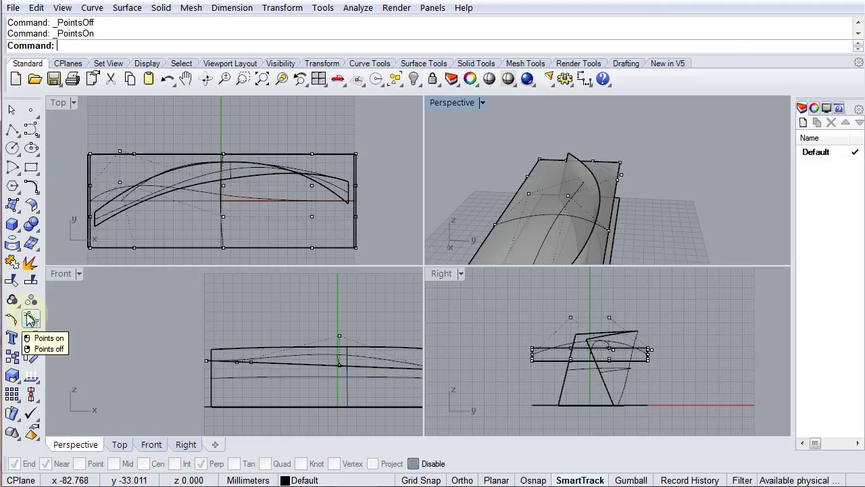
- Using only the Point object snap, move the upper surface's two displaced interior points into the regular control point rows, and turn its points off
click(120, 153)
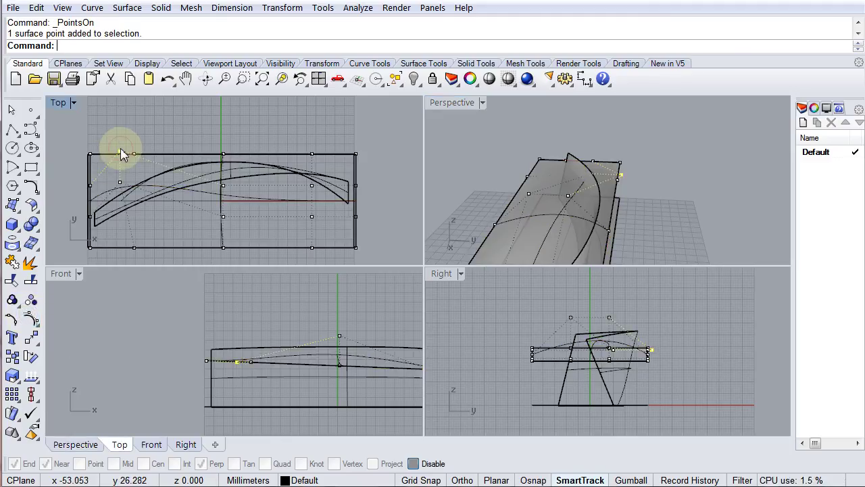
shift+click(120, 182)
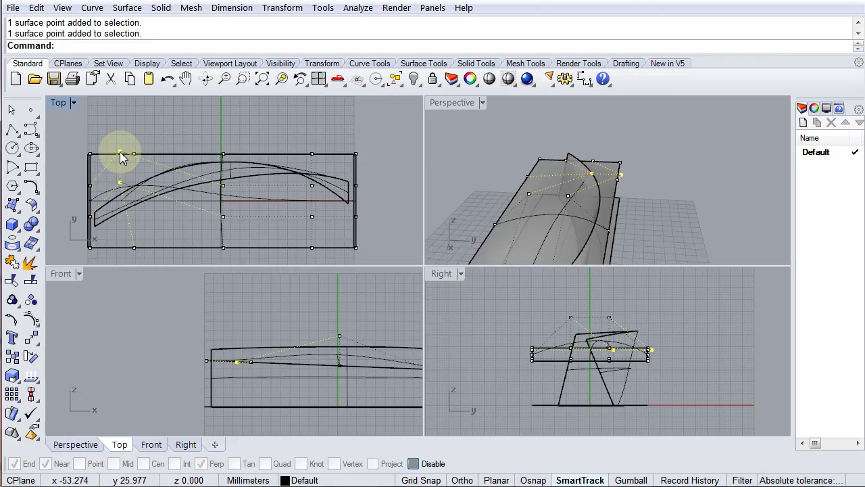
click(414, 463)
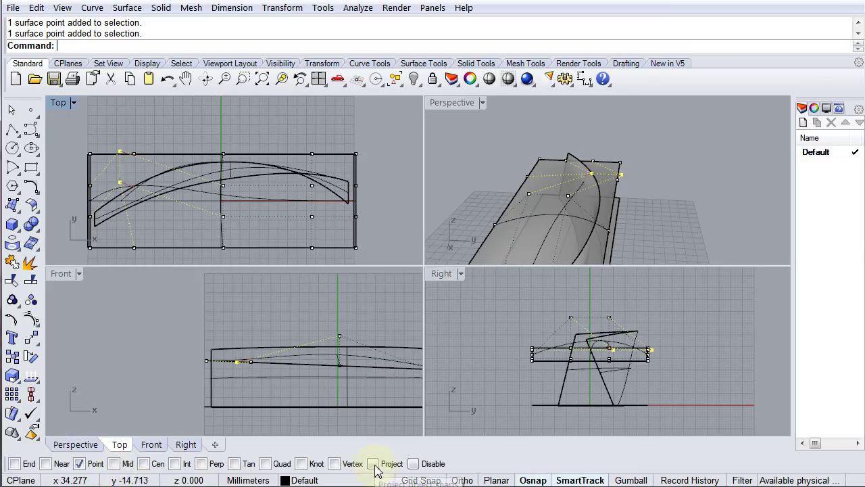
click(580, 480)
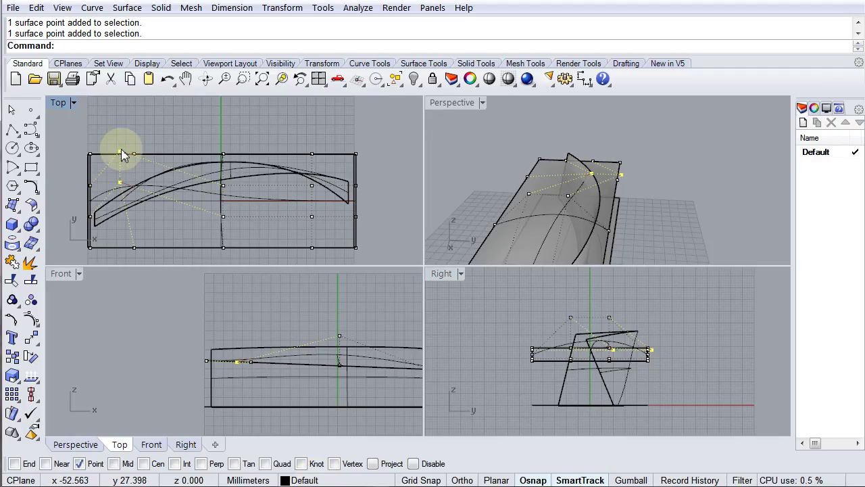
drag(123, 155, 147, 185)
click(605, 130)
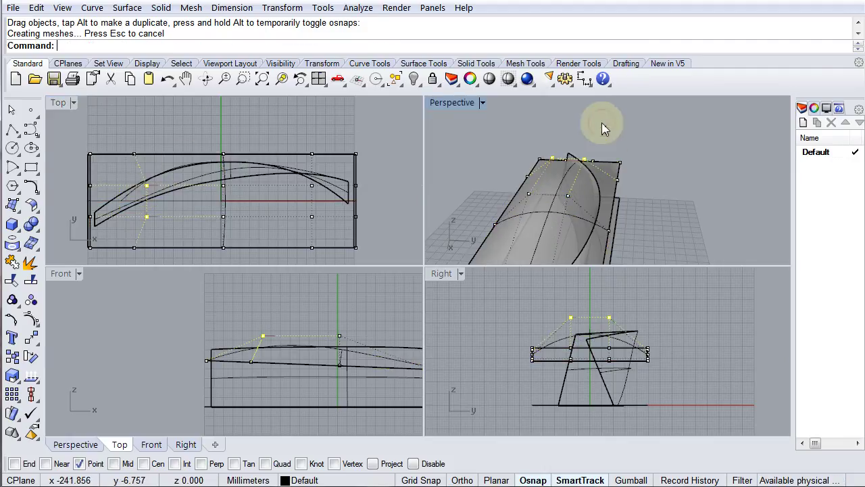
right_drag(605, 130, 625, 133)
right_click(38, 330)
right_drag(517, 218, 679, 223)
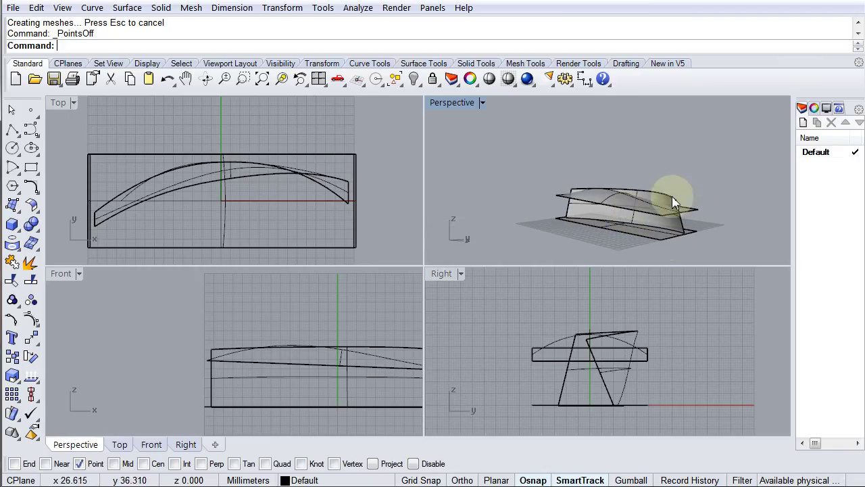
- Draw a center rectangle about 36 mm square at origin 0 in the Right viewport and fill it with a planar surface
click(14, 206)
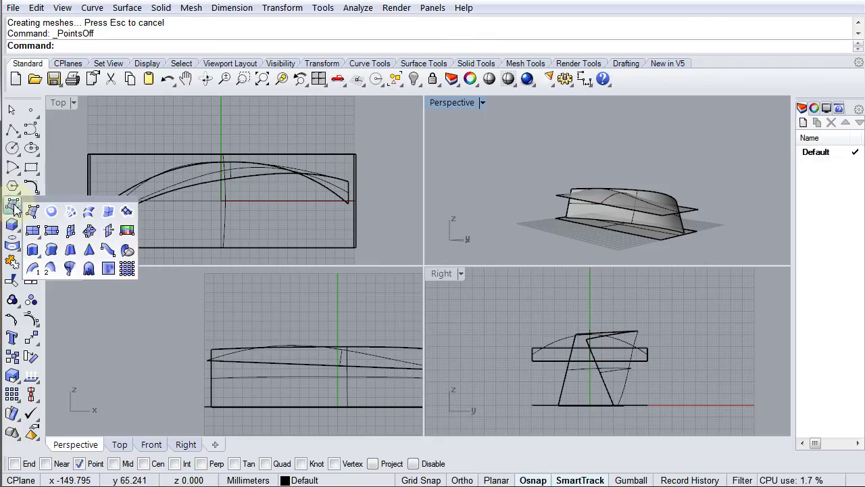
click(69, 168)
click(34, 172)
click(70, 173)
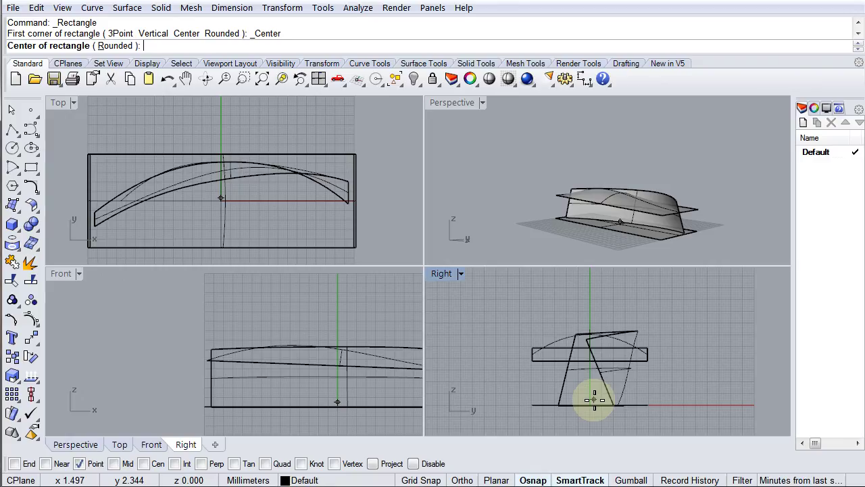
text(0)
key(Return)
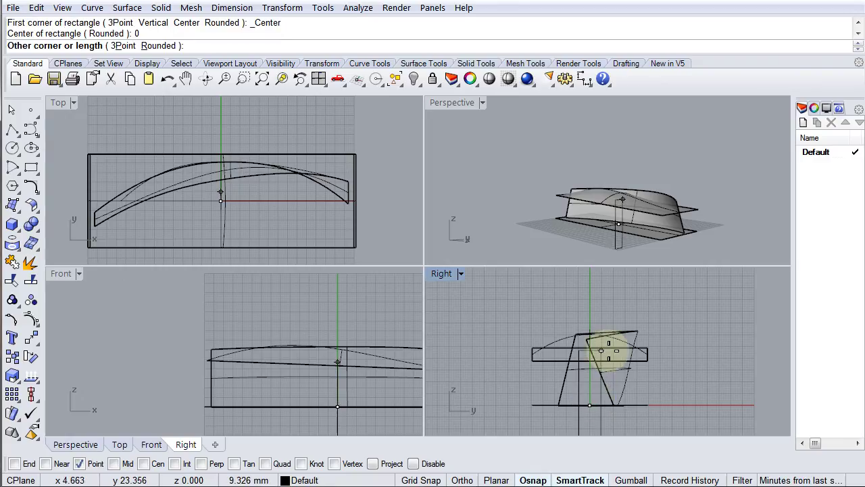
scroll(638, 365, down, 2)
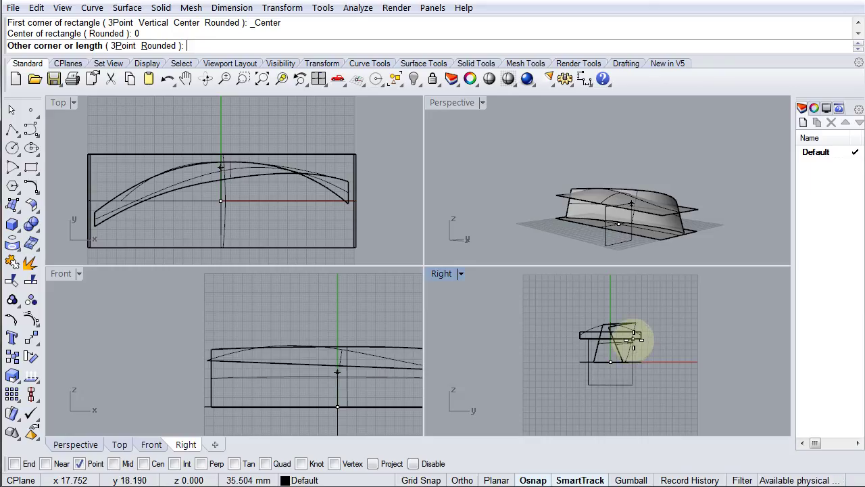
click(635, 338)
click(629, 385)
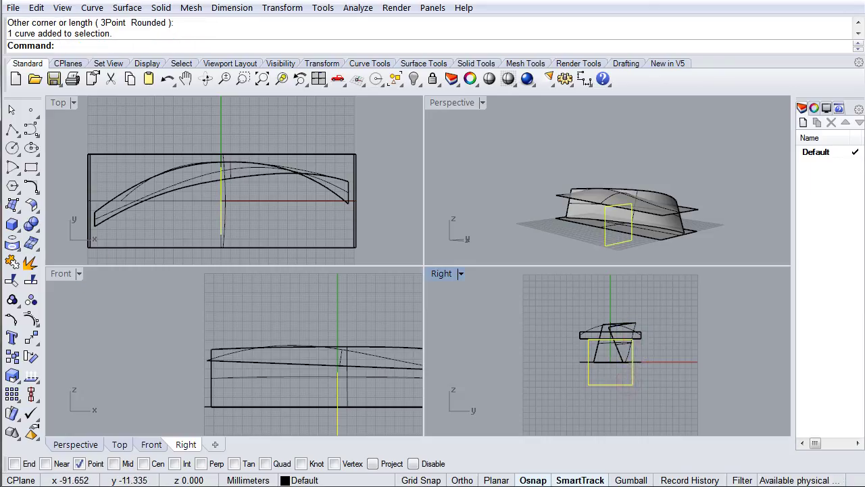
click(12, 207)
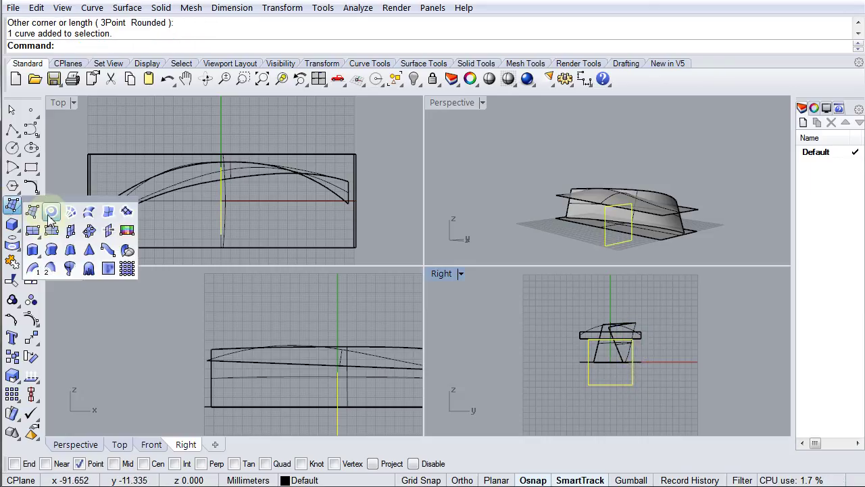
click(50, 214)
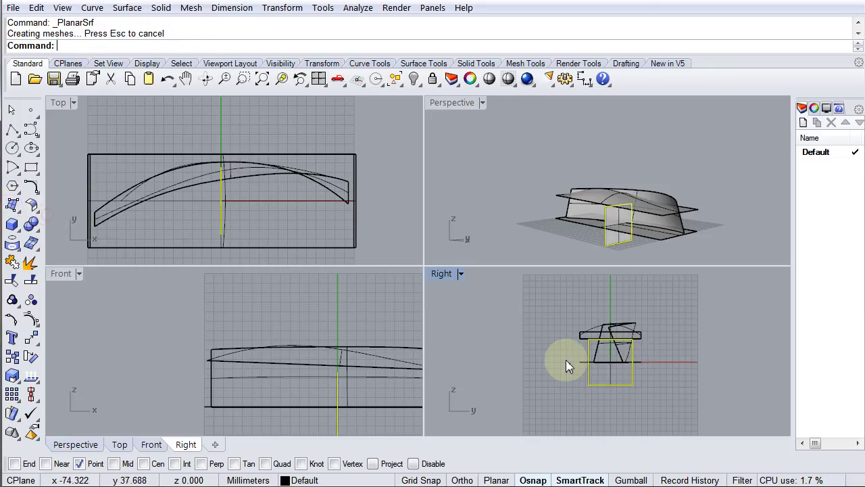
- Select the small vertical planar surface and move it in the Front viewport to near the body's positive-X end, slightly upward
click(611, 380)
right_drag(613, 232, 687, 234)
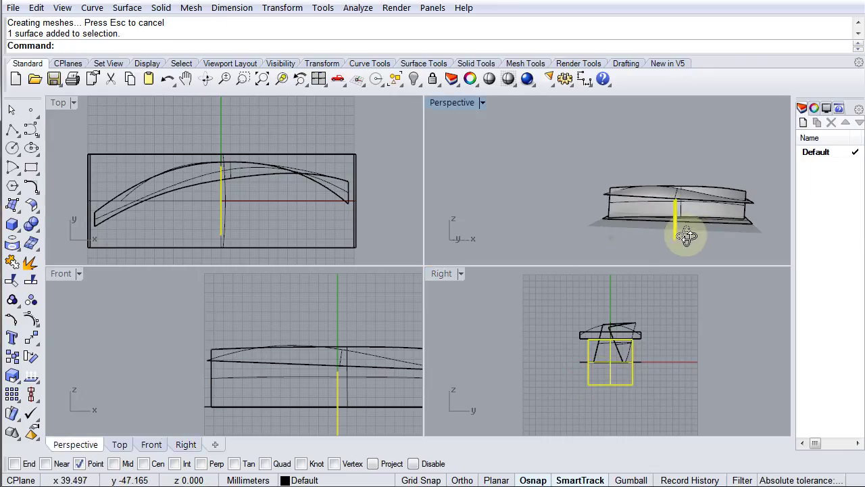
right_drag(348, 406, 230, 345)
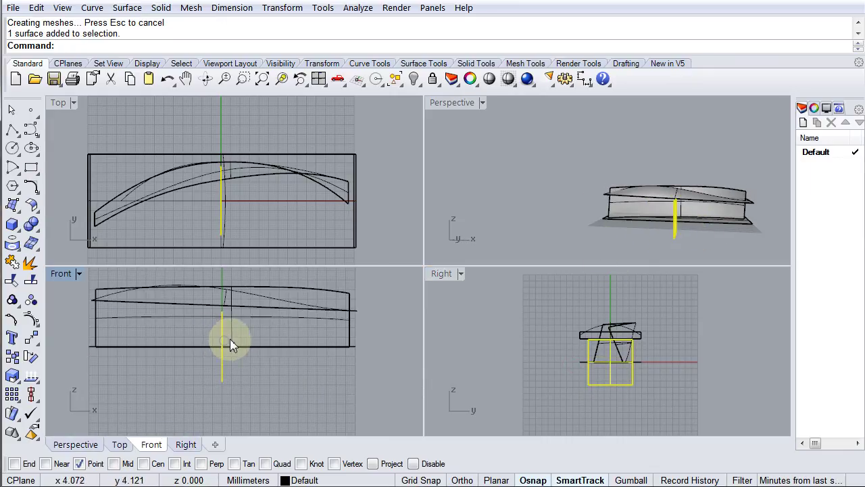
drag(225, 351, 338, 329)
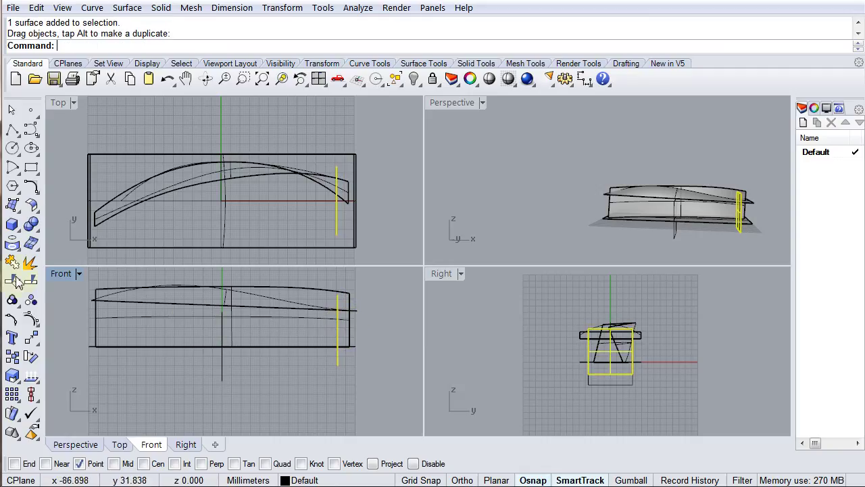
- Rotate the small plane in the Front viewport about its lower end so its top leans inward, and raise it slightly through the upper surface
click(32, 358)
click(336, 365)
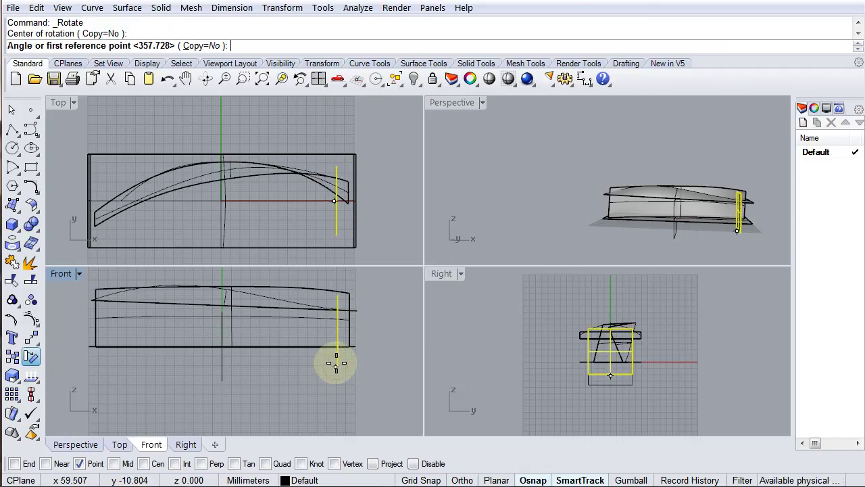
click(337, 276)
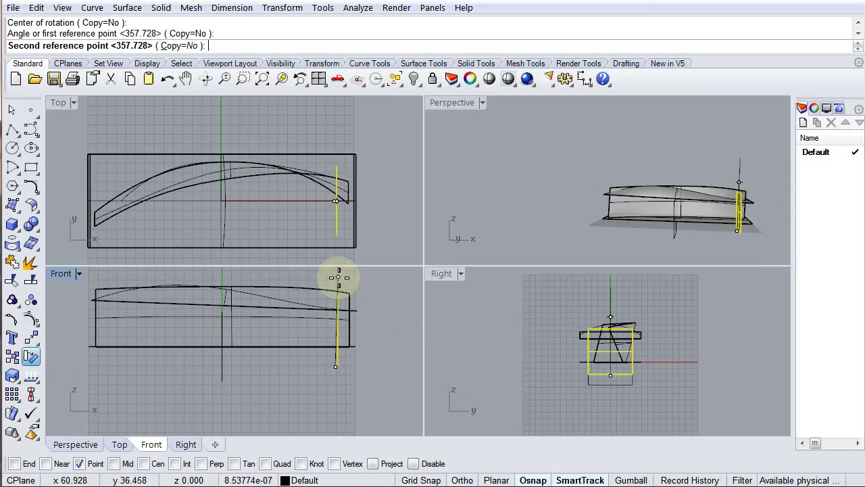
click(301, 277)
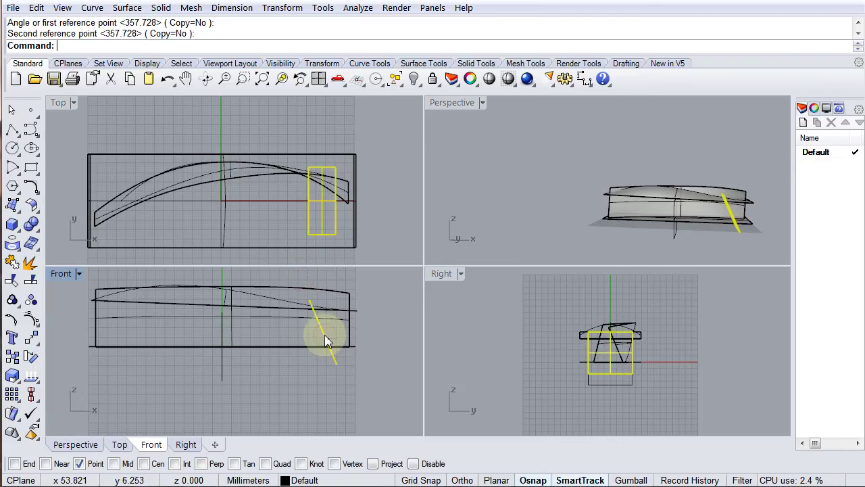
drag(325, 342, 328, 329)
right_drag(724, 201, 631, 205)
scroll(675, 228, up, 5)
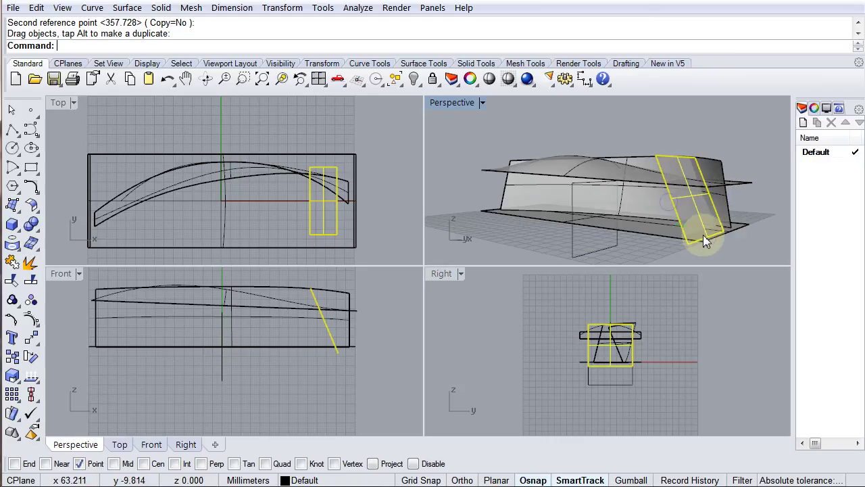
- Set the Perspective viewport's display mode to Shaded and view the arrangement from a low angle
click(718, 230)
click(747, 276)
right_drag(779, 202, 681, 215)
click(439, 102)
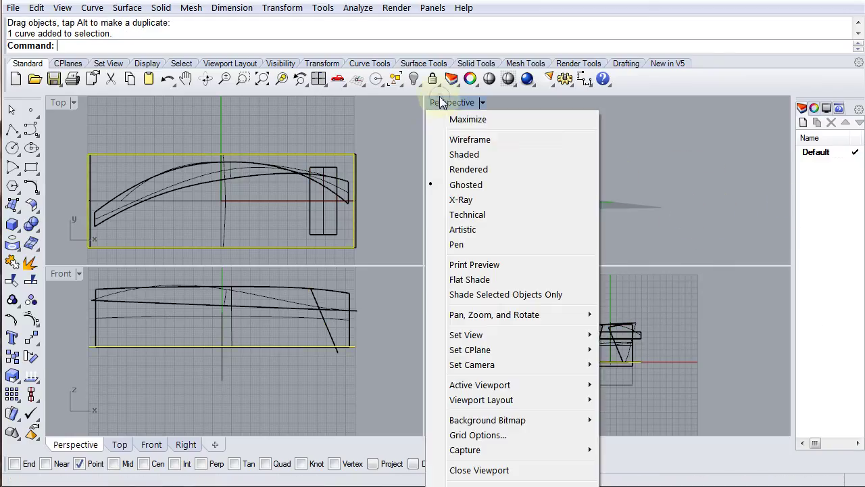
click(468, 157)
right_drag(518, 207, 556, 222)
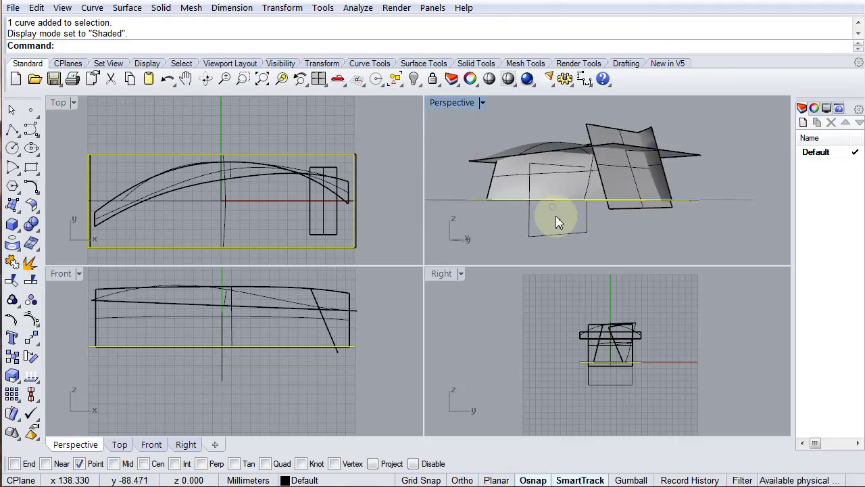
- Clear the selection and delete the leftover rectangle curve at the origin
key(Escape)
right_drag(692, 231, 667, 223)
click(560, 221)
key(Delete)
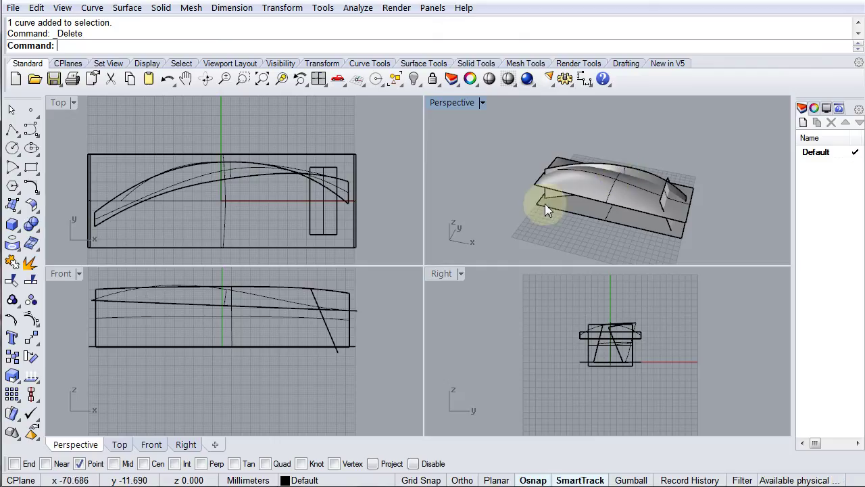
- Deselect the curved side surface and enable history recording
click(636, 176)
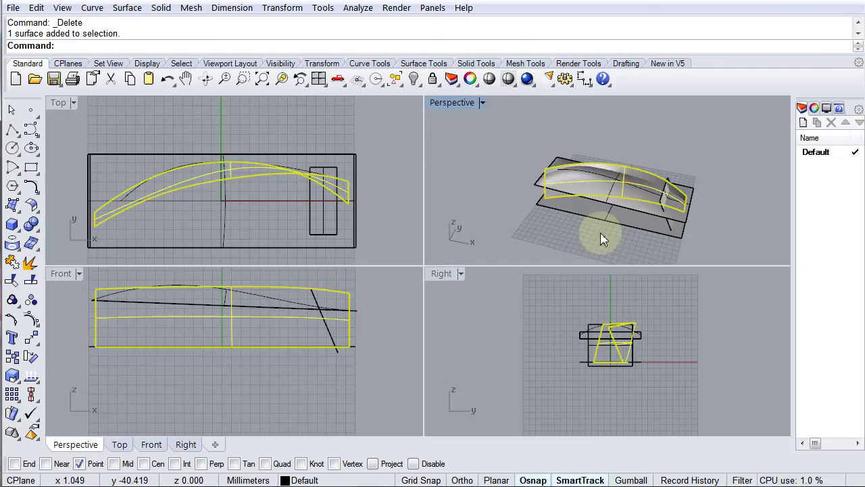
click(712, 192)
click(666, 481)
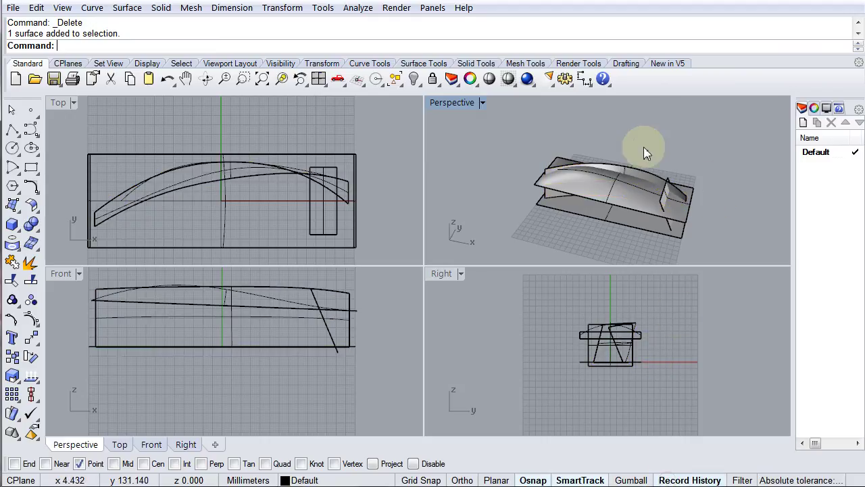
- Mirror a copy of the curved side surface across the X axis, starting the mirror plane at 0 with Ortho on
click(638, 166)
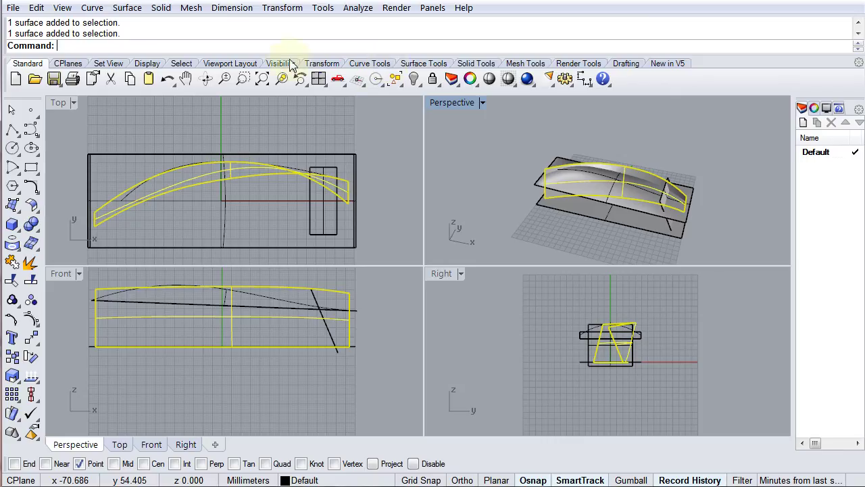
click(320, 63)
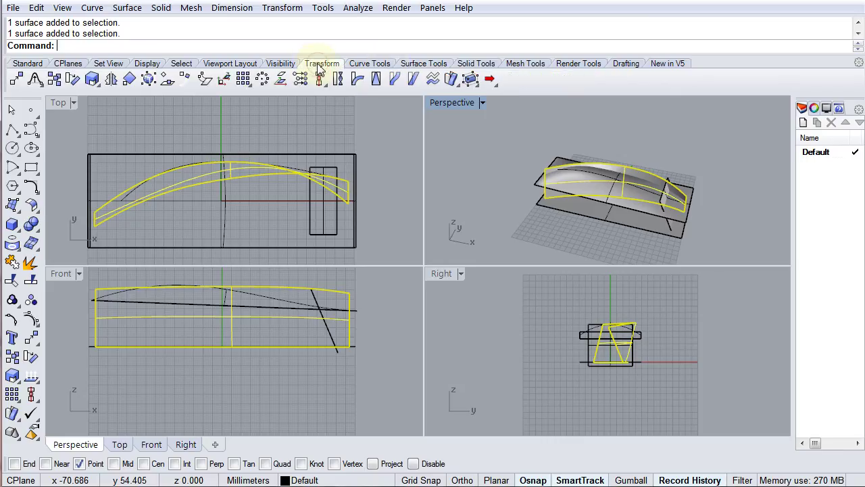
click(111, 79)
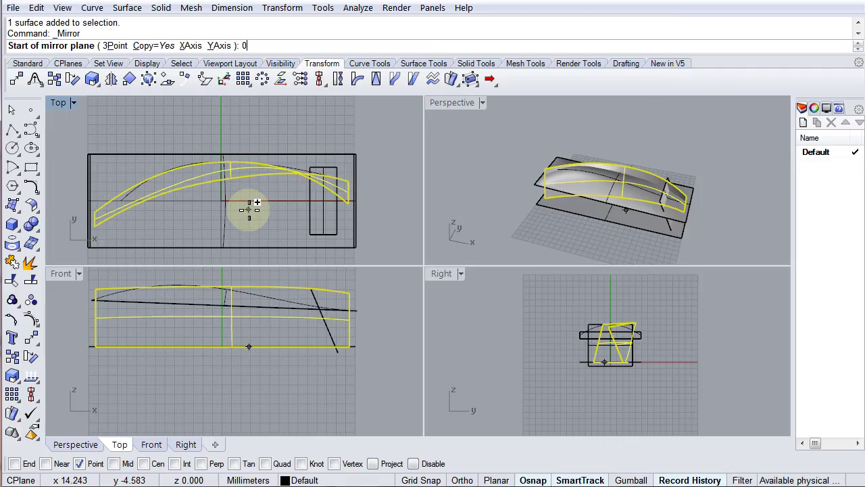
text(0)
key(Return)
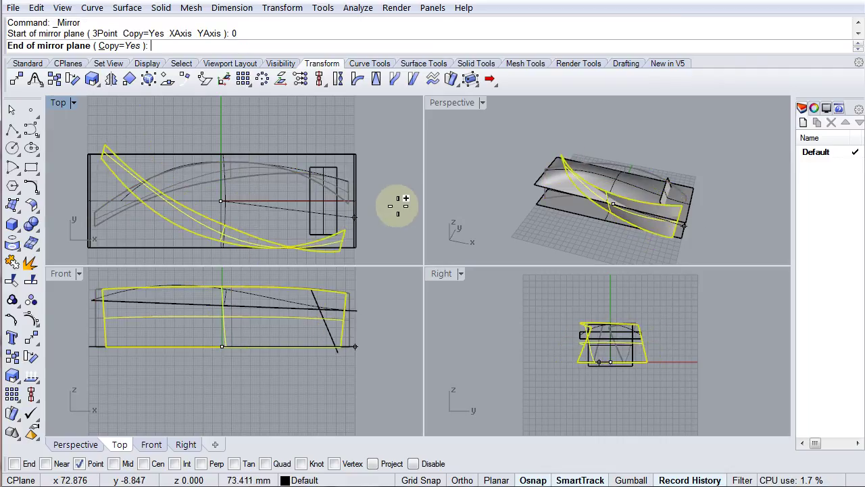
key(F8)
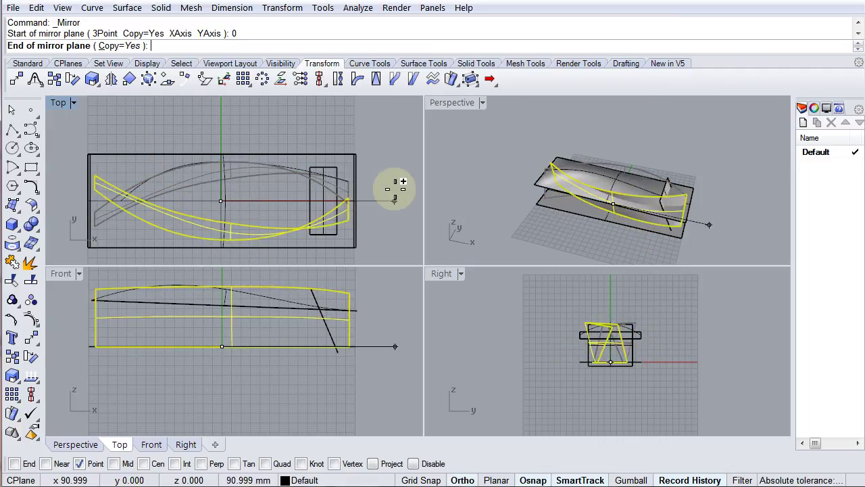
click(395, 191)
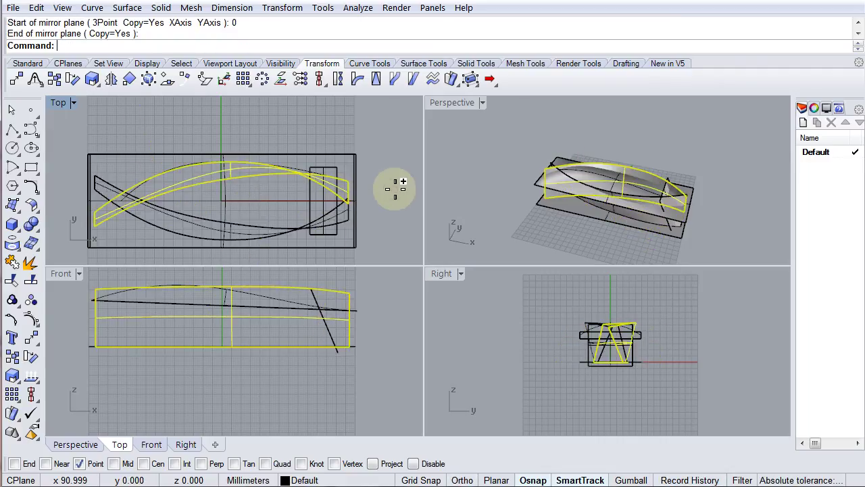
click(443, 169)
right_drag(562, 183, 625, 181)
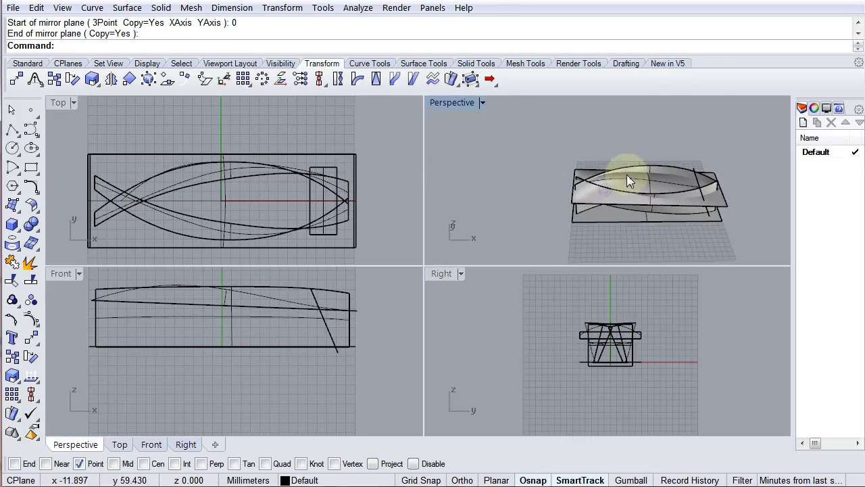
- Turn on the control points of the original curved side surface
click(684, 174)
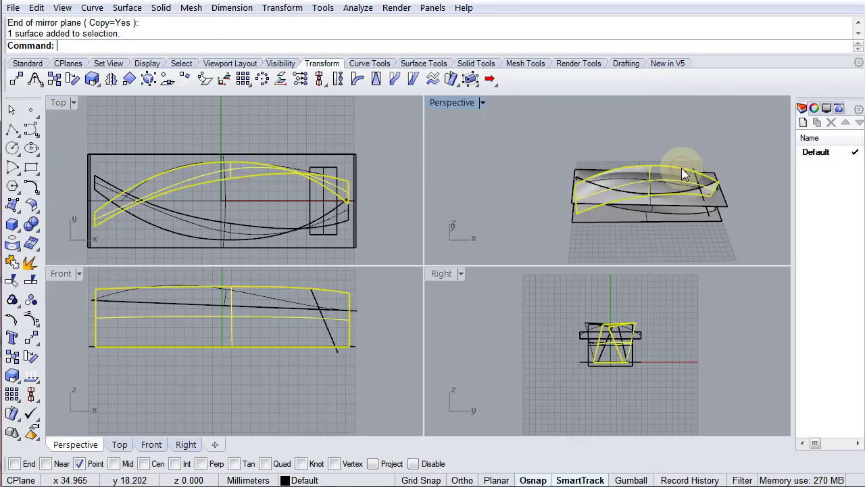
click(31, 319)
scroll(611, 172, up, 5)
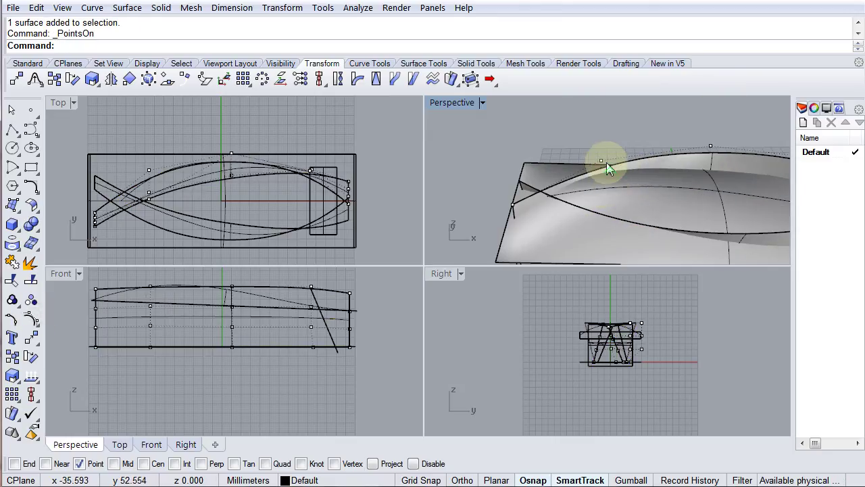
- Try pulling the second upper-edge control point outward to test the history link with the mirrored side, and undo the move
drag(600, 162, 600, 135)
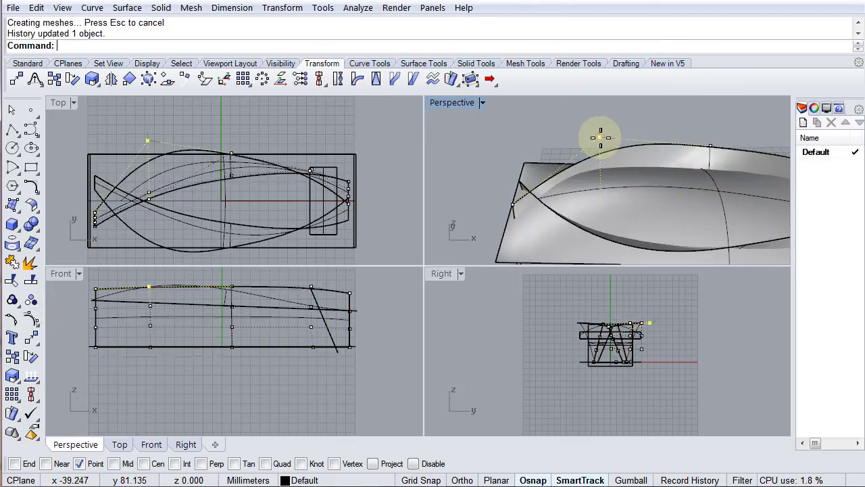
scroll(605, 200, down, 5)
right_drag(605, 197, 674, 143)
scroll(598, 180, up, 5)
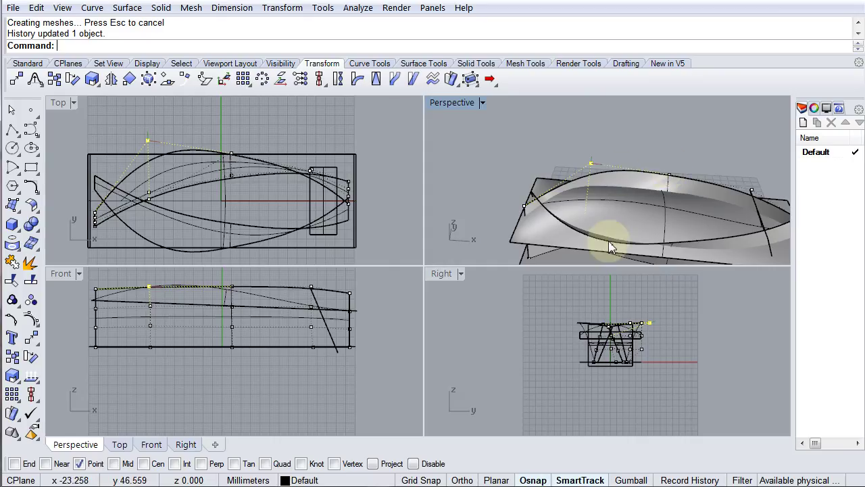
right_drag(601, 244, 633, 227)
key(ctrl+z)
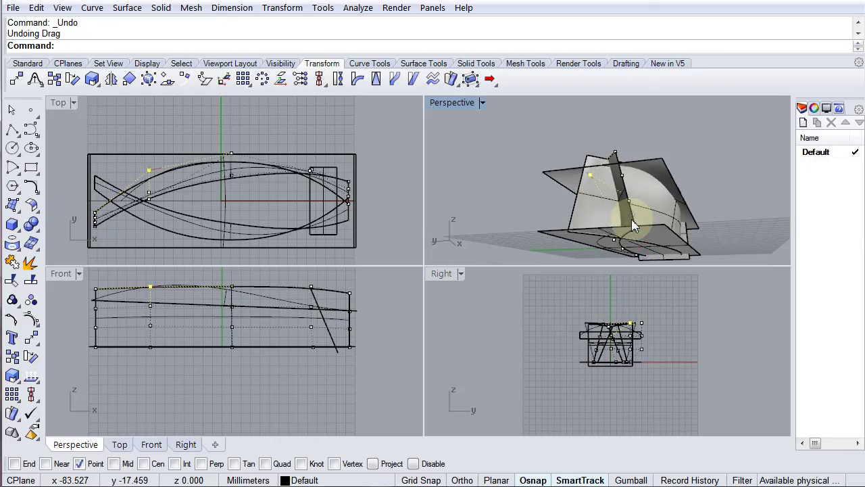
- Move the side surface's lower corner control point at the negative-X end outward and slightly down in the Right viewport
click(634, 230)
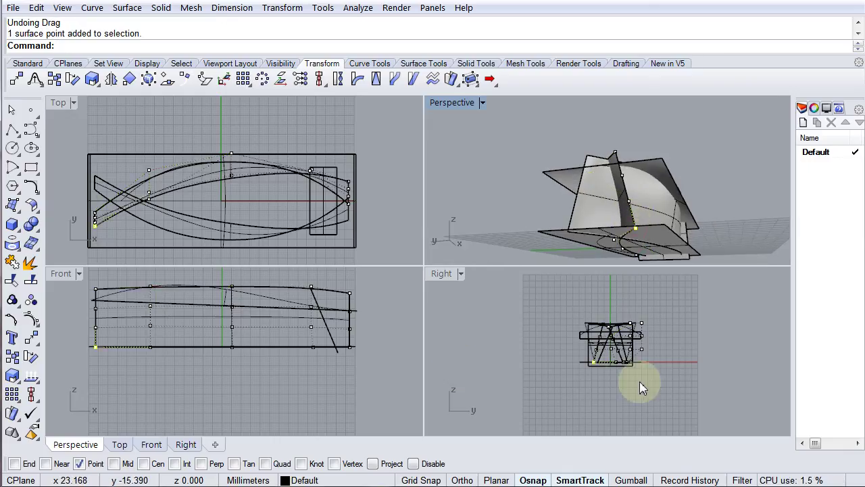
scroll(595, 355, up, 6)
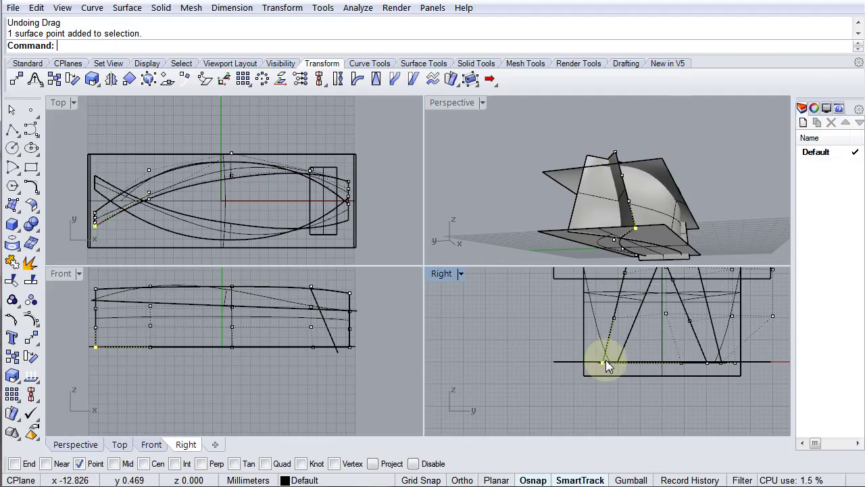
drag(603, 364, 544, 375)
- Raise the flat bottom surface slightly in the Front viewport so that it cuts through both side surfaces, and deselect it
right_drag(715, 209, 556, 223)
scroll(609, 216, down, 5)
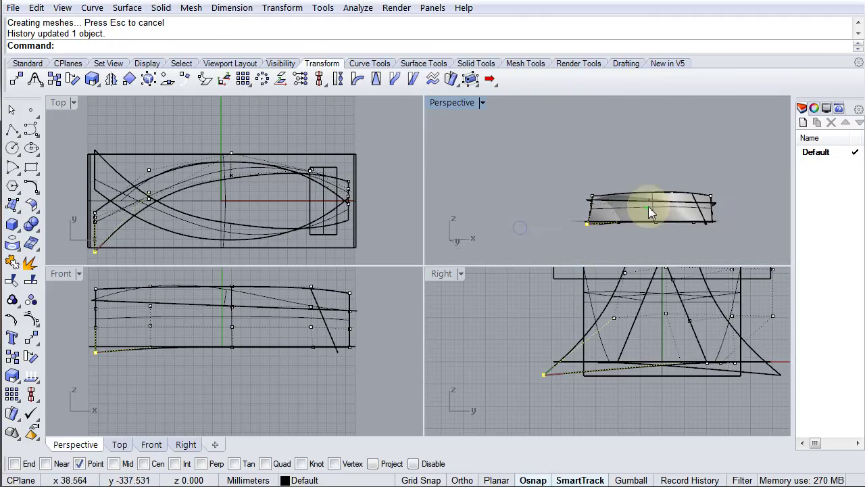
right_drag(652, 213, 653, 261)
scroll(613, 228, up, 3)
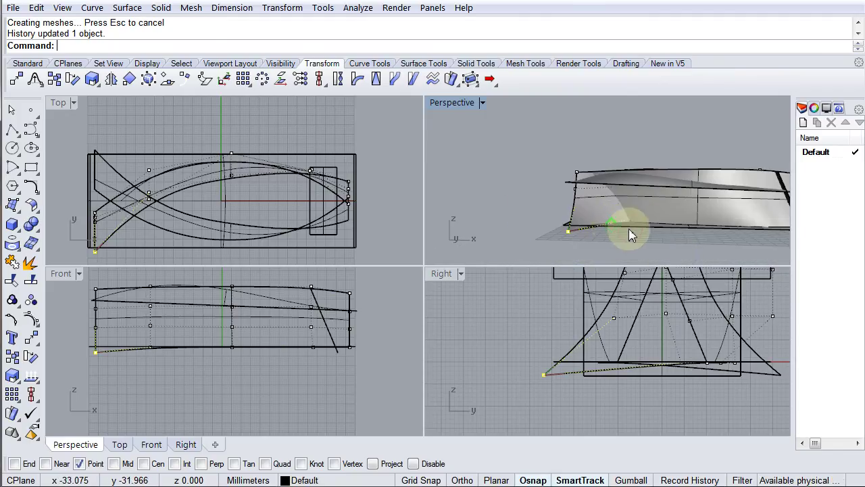
click(633, 234)
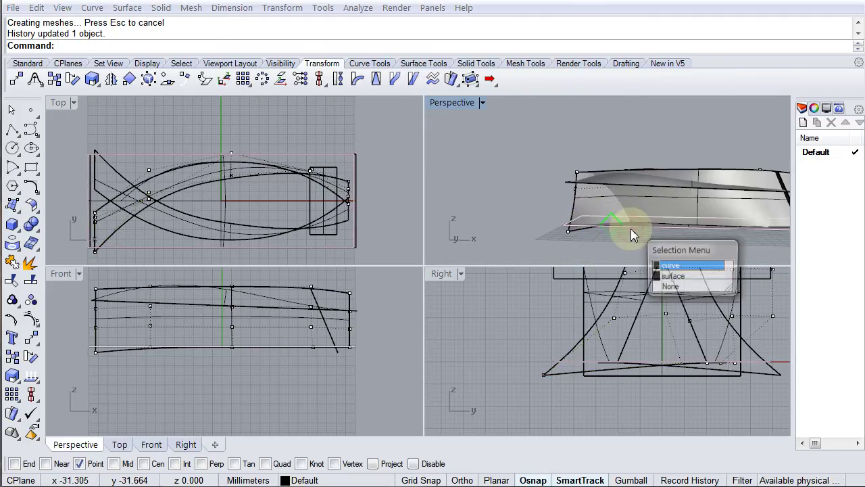
click(671, 276)
scroll(154, 366, up, 3)
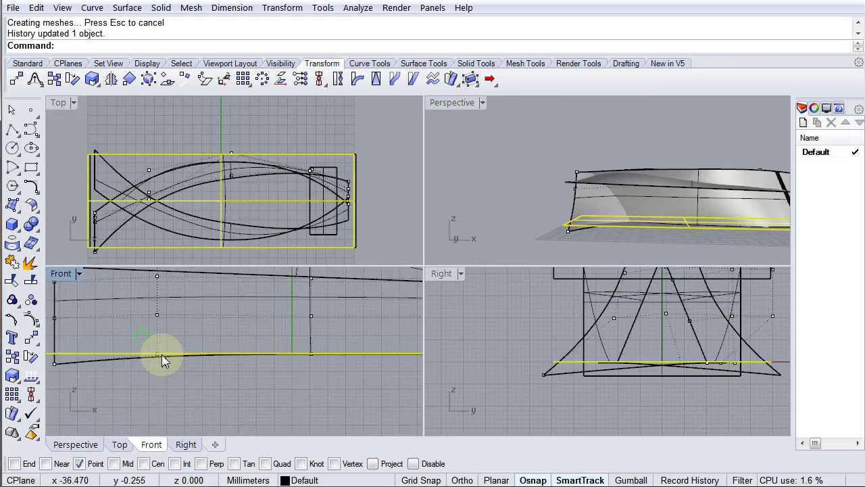
shift+drag(166, 350, 165, 342)
click(184, 393)
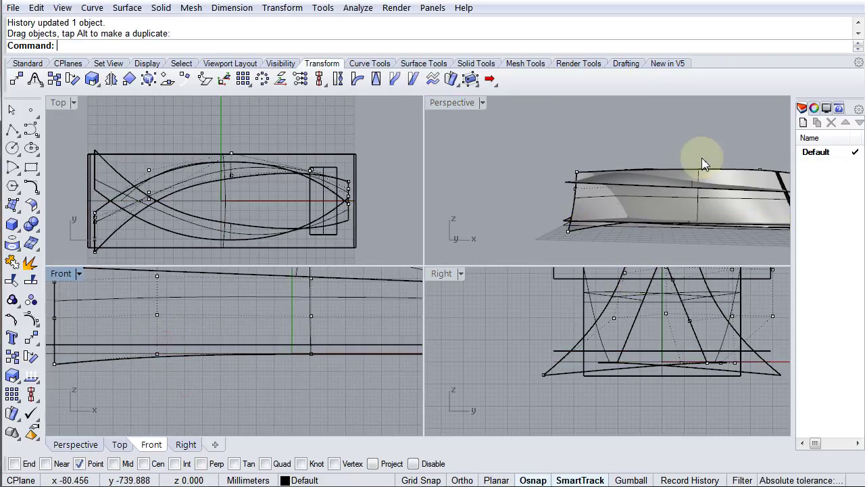
- Examine the arrangement of surfaces from several angles to check that they fully intersect and enclose a volume
right_drag(686, 214, 705, 119)
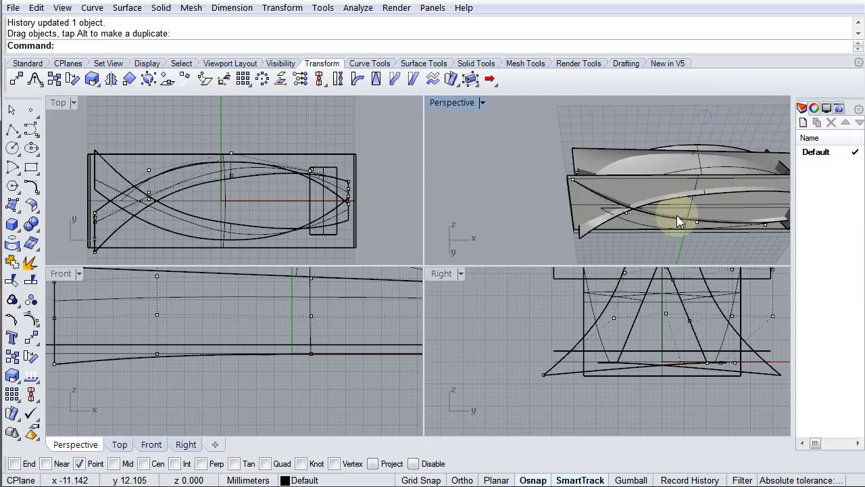
right_drag(685, 240, 569, 149)
scroll(680, 158, down, 7)
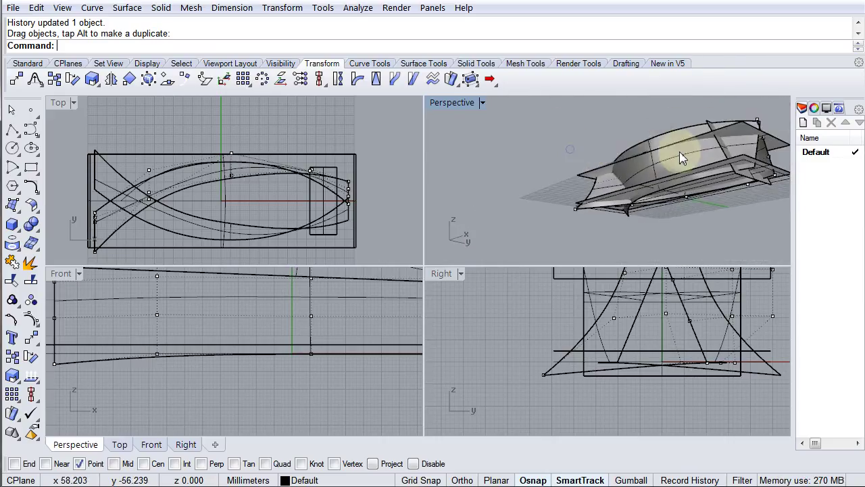
right_drag(680, 172, 684, 186)
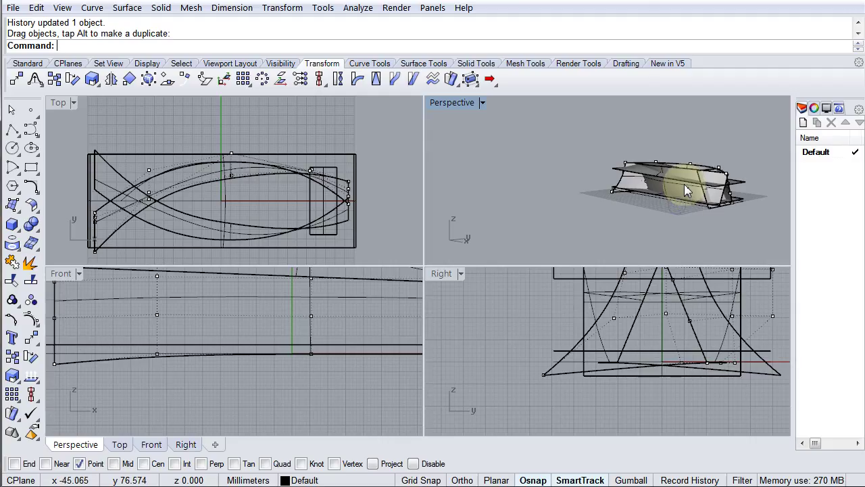
right_drag(685, 186, 586, 224)
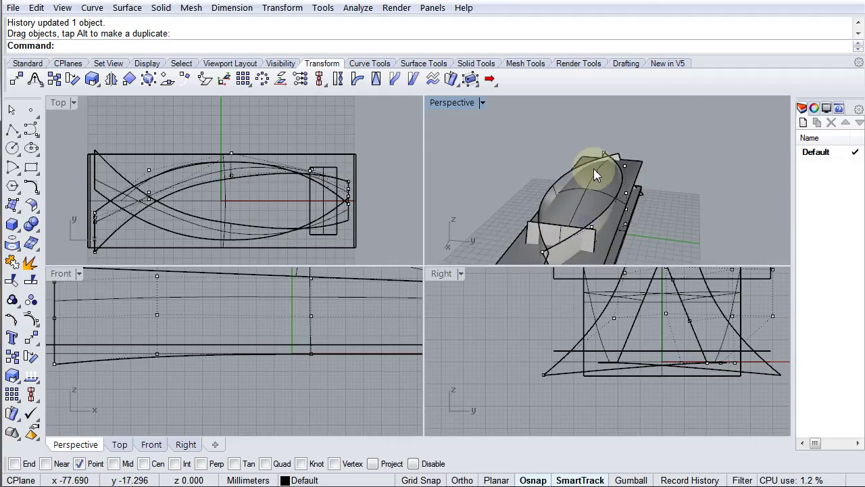
right_drag(590, 172, 615, 235)
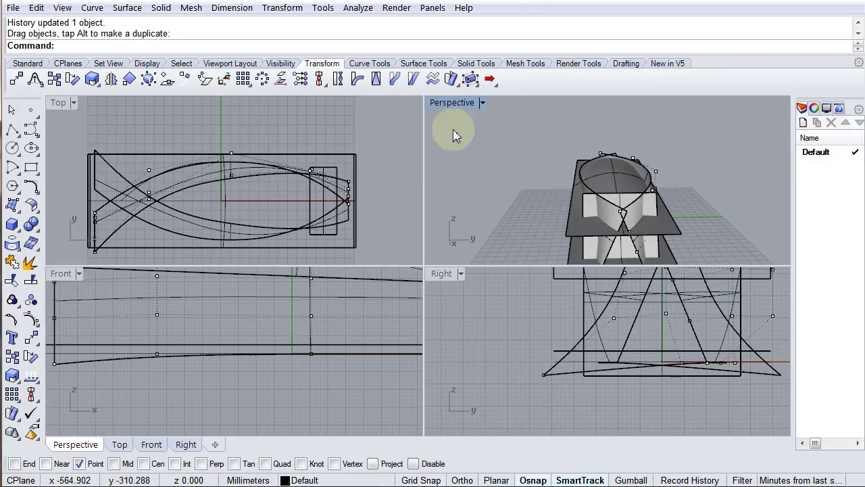
right_drag(622, 232, 575, 183)
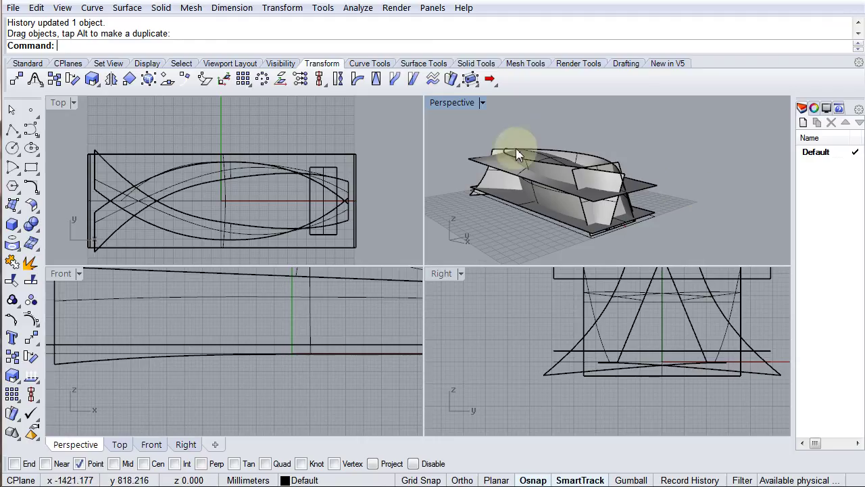
right_drag(512, 145, 554, 139)
- Trim and join all the intersecting surfaces into one closed polysurface with CreateSolid, keeping DeleteInput=Yes
click(481, 64)
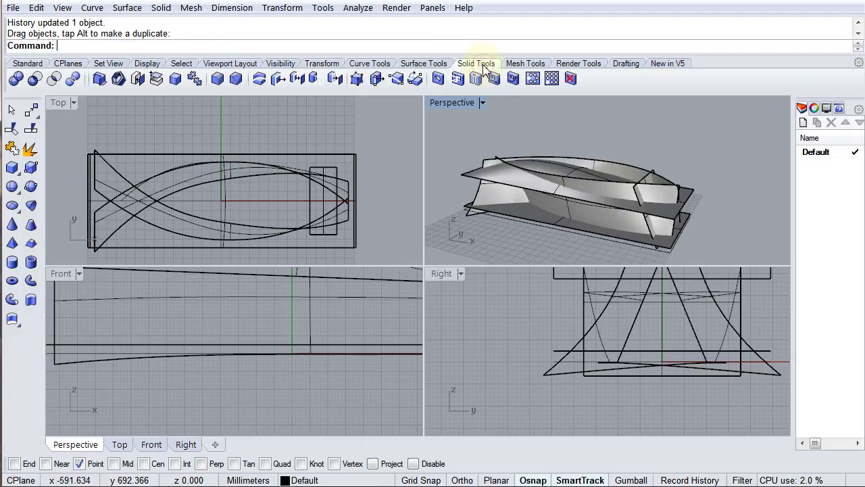
click(103, 79)
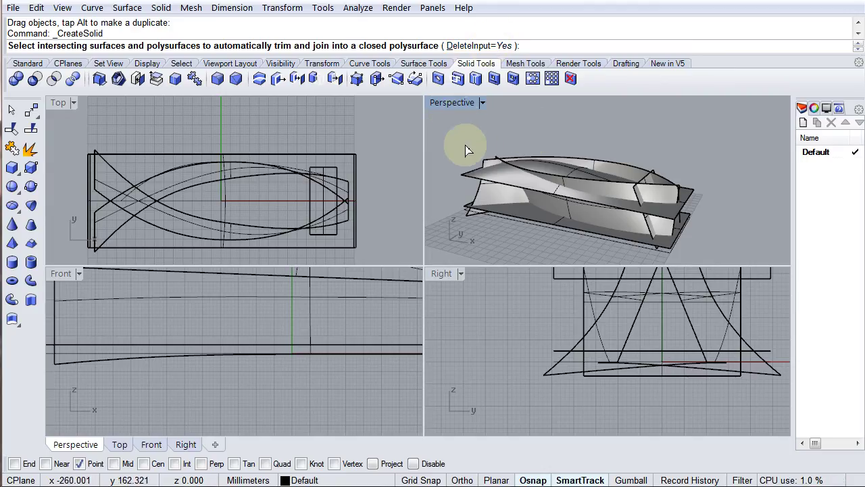
drag(443, 126, 723, 255)
right_click(725, 242)
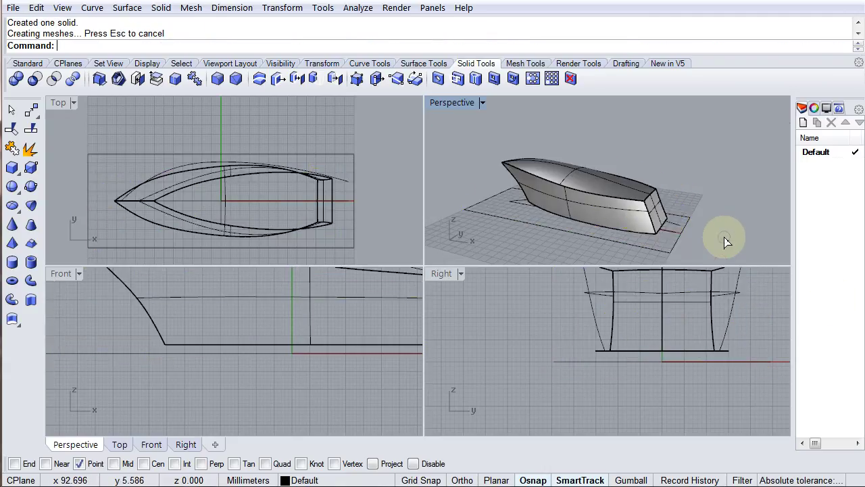
- Try exploding the solid and deleting the near side surface to look inside, and undo both the deletion and the explode
right_drag(705, 247, 605, 199)
click(600, 199)
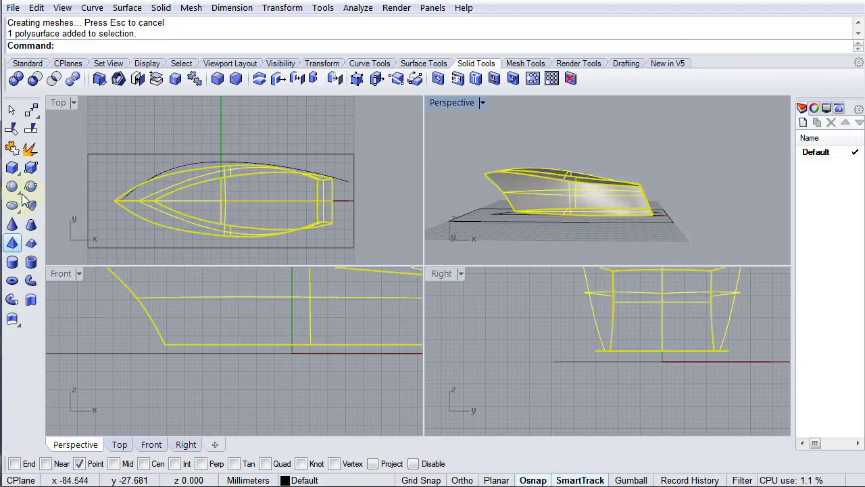
click(30, 150)
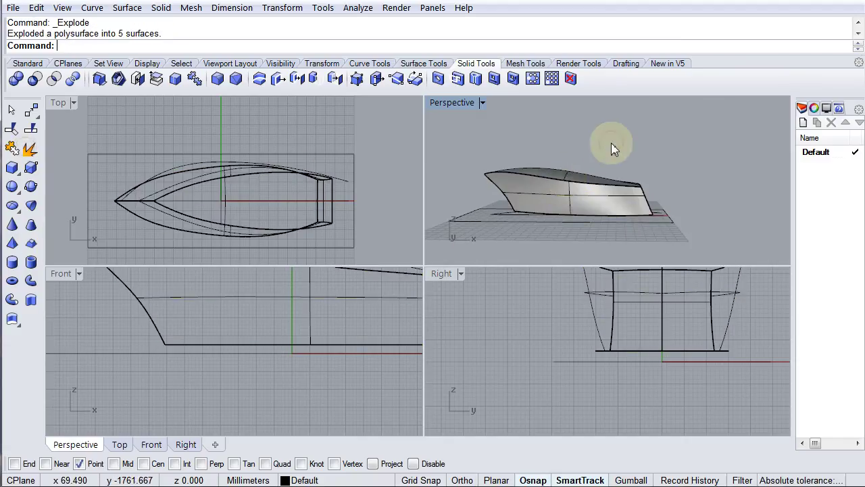
click(568, 183)
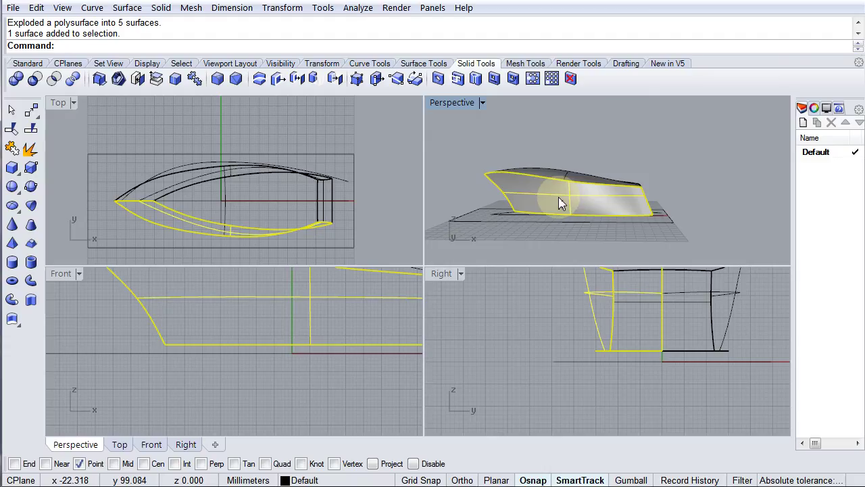
key(Delete)
right_drag(561, 203, 650, 205)
key(ctrl+z)
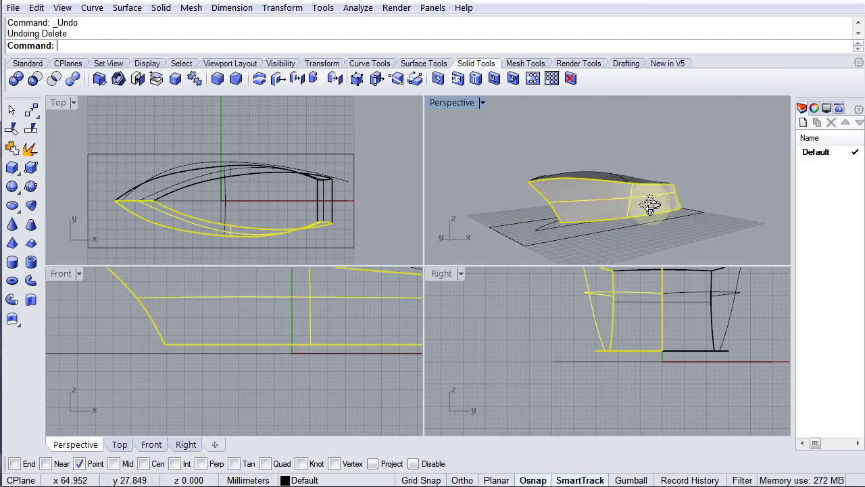
key(ctrl+z)
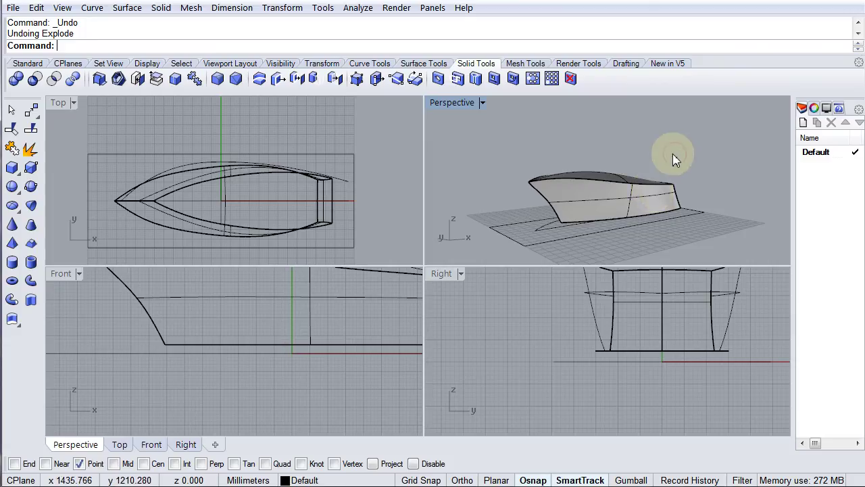
- Check the solid's object description for validity and closure, deselect the solid and examine its shape from all sides
click(647, 194)
click(815, 109)
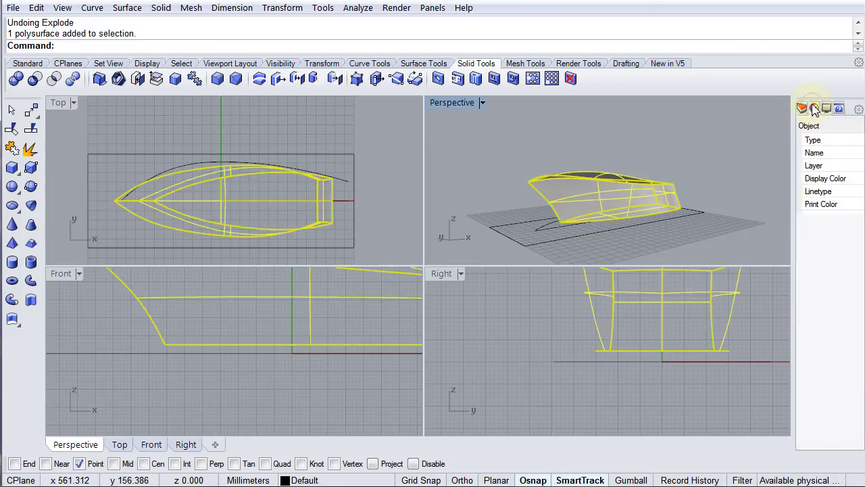
click(827, 430)
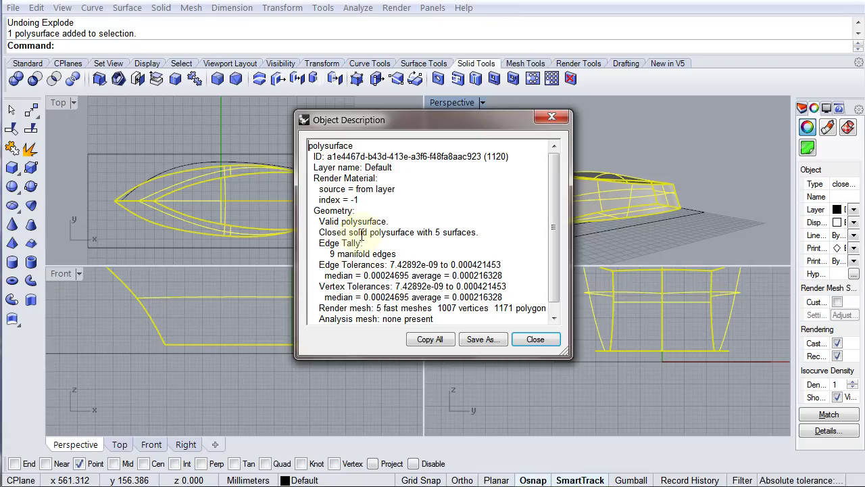
click(552, 116)
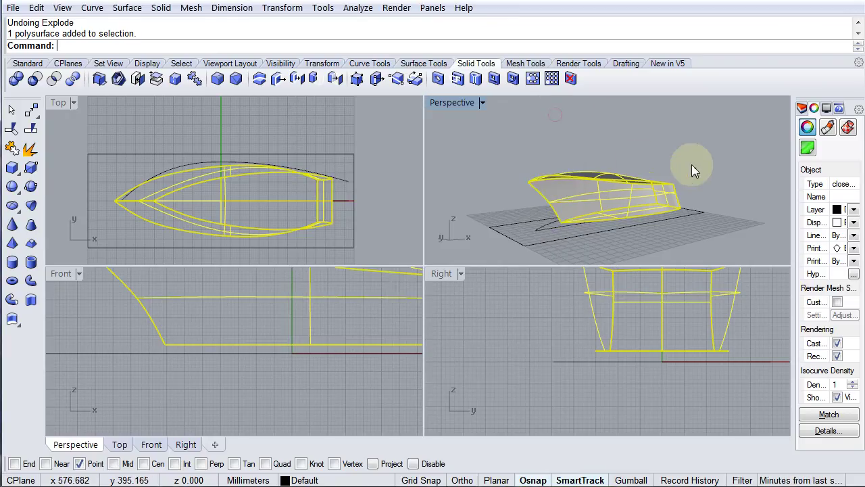
click(686, 196)
right_drag(714, 179, 541, 212)
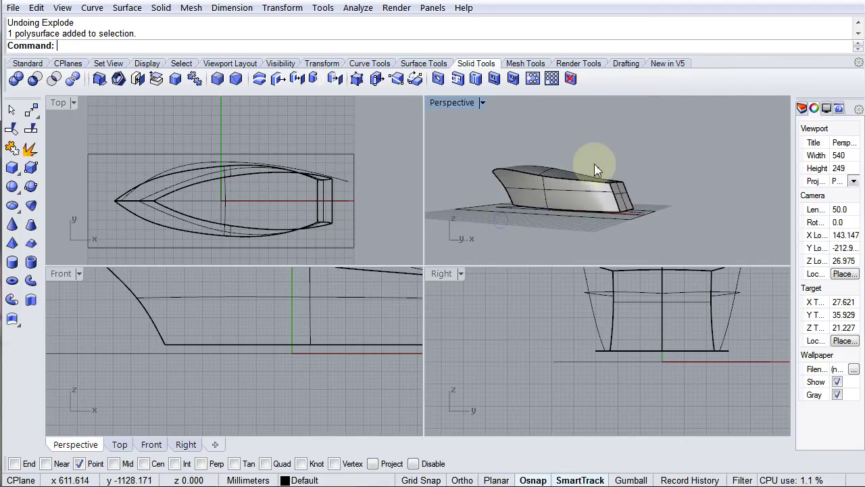
right_drag(597, 169, 526, 189)
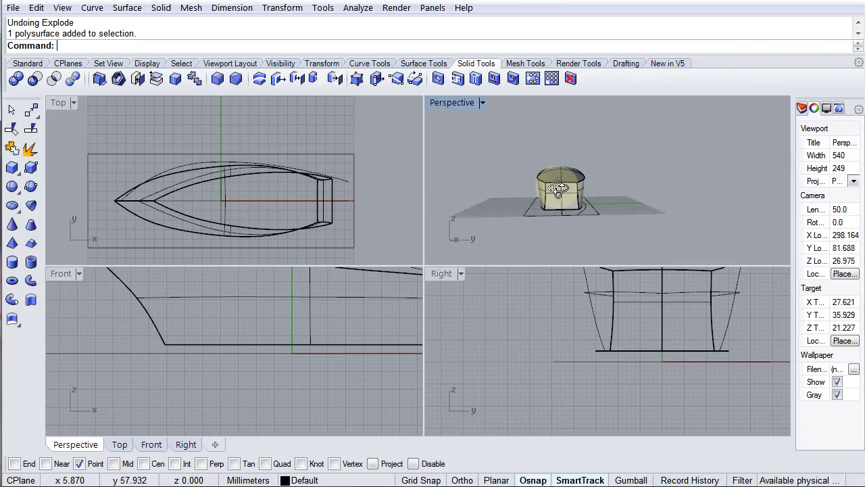
right_drag(571, 198, 515, 216)
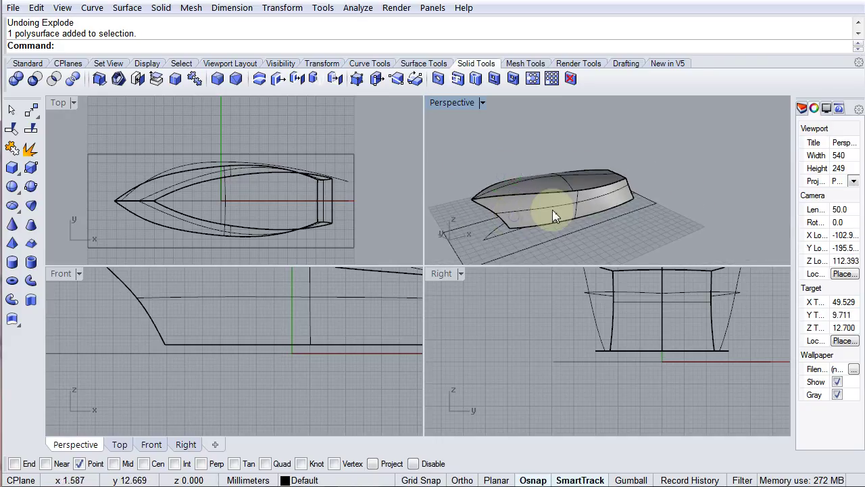